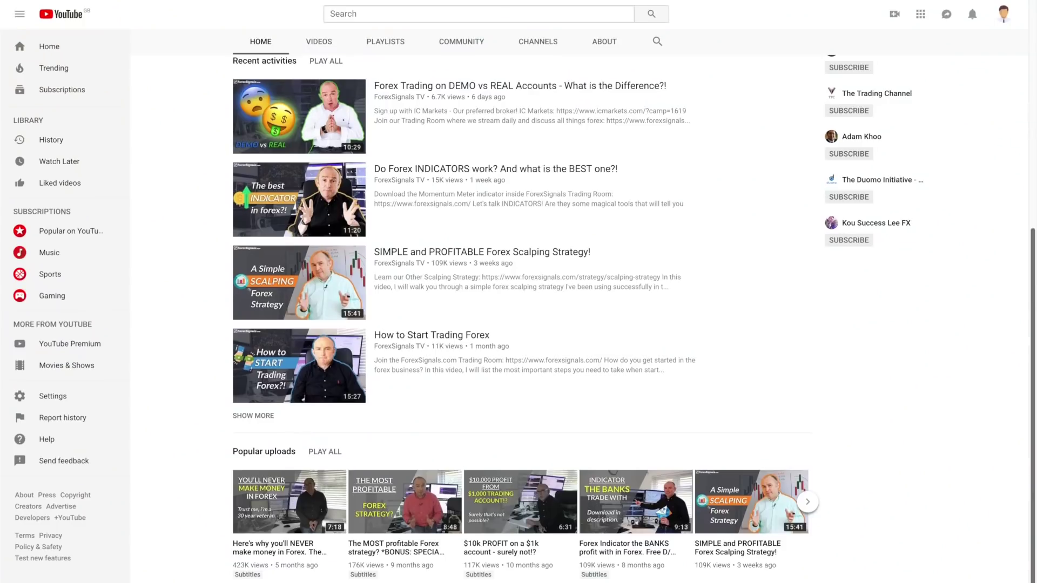
Scroll the ForexSignals TV channel page back up to its top banner.
{"action": "scroll", "coordinate": [518, 324], "scroll_direction": "up", "scroll_amount": 7}
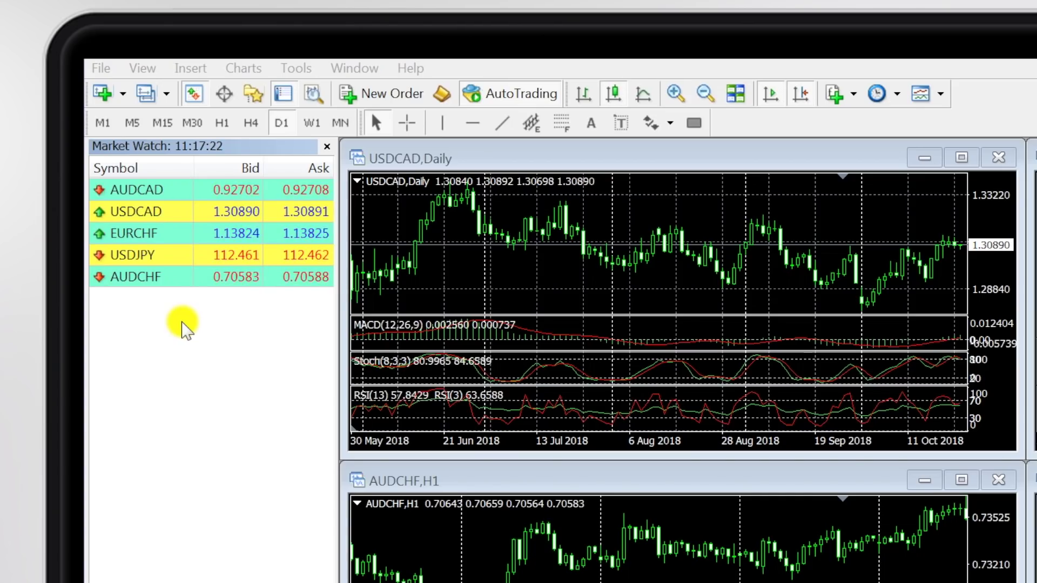
Show all symbols in Market Watch and drag CADJPY onto the AUDCHF H1 chart.
{"action": "right_click", "coordinate": [183, 351]}
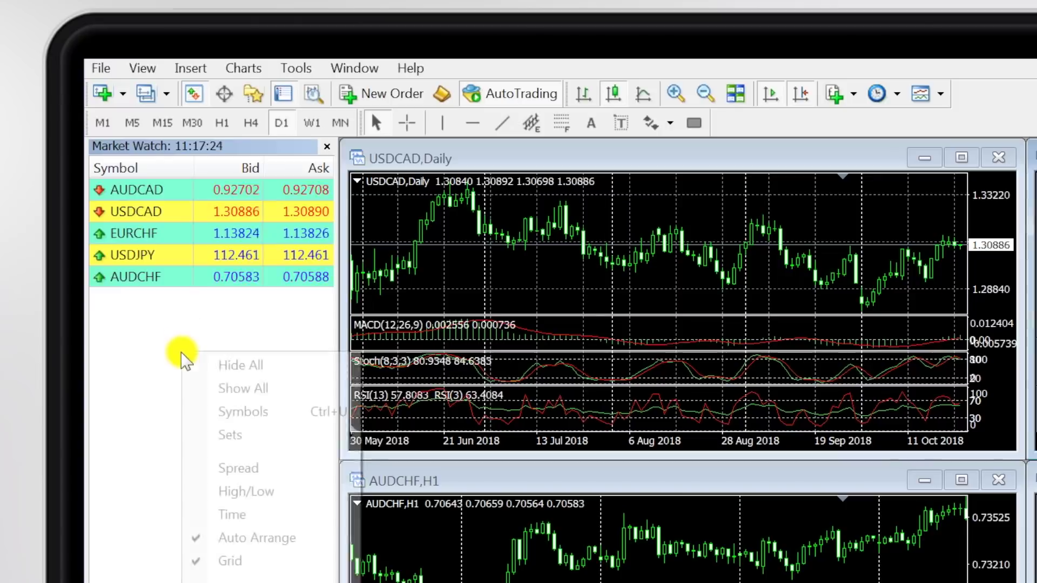
{"action": "left_click", "coordinate": [209, 388]}
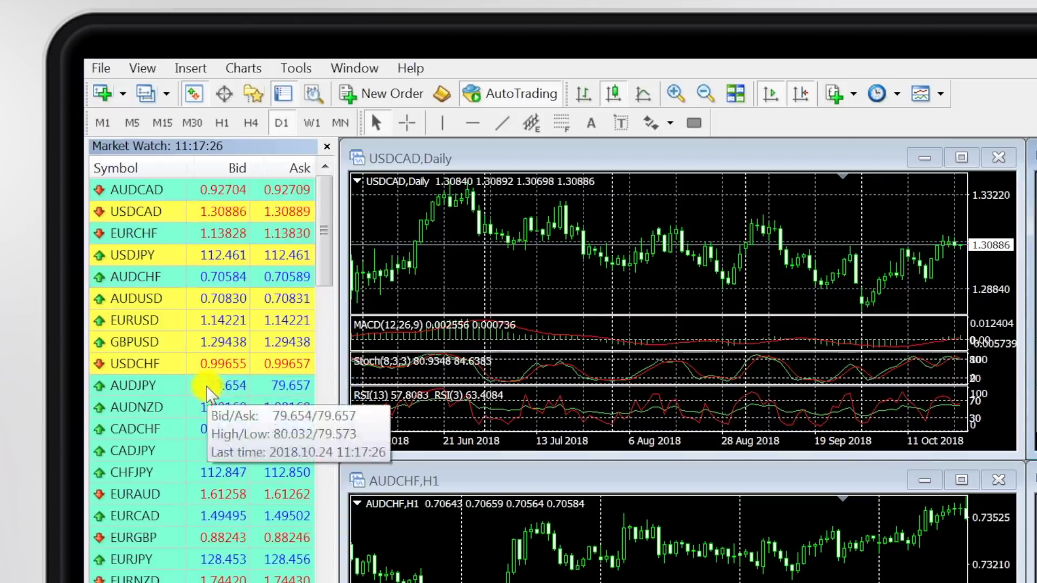
{"action": "scroll", "coordinate": [324, 265], "scroll_direction": "down", "scroll_amount": 2}
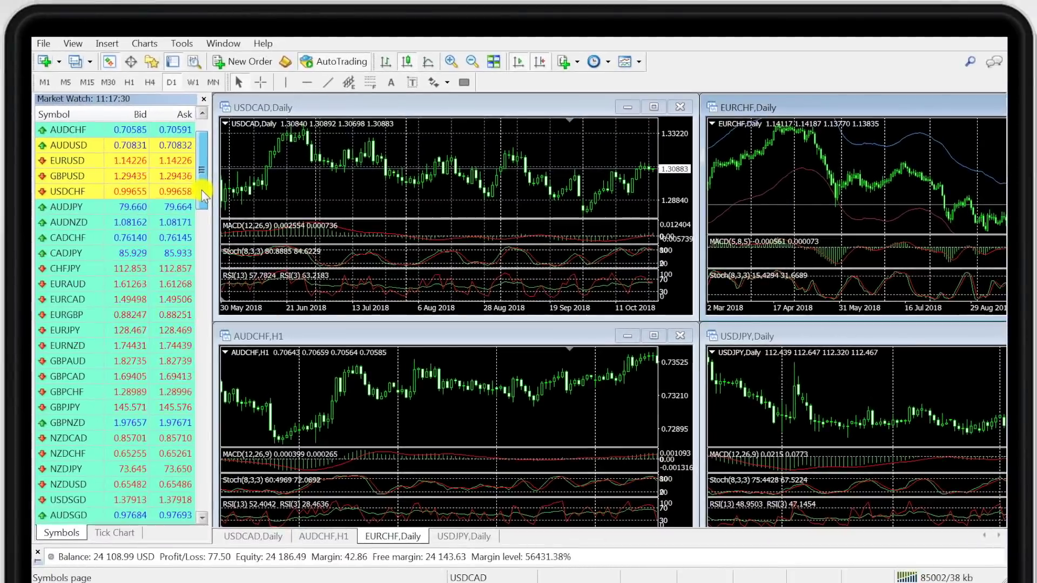
{"action": "scroll", "coordinate": [204, 195], "scroll_direction": "down", "scroll_amount": 1}
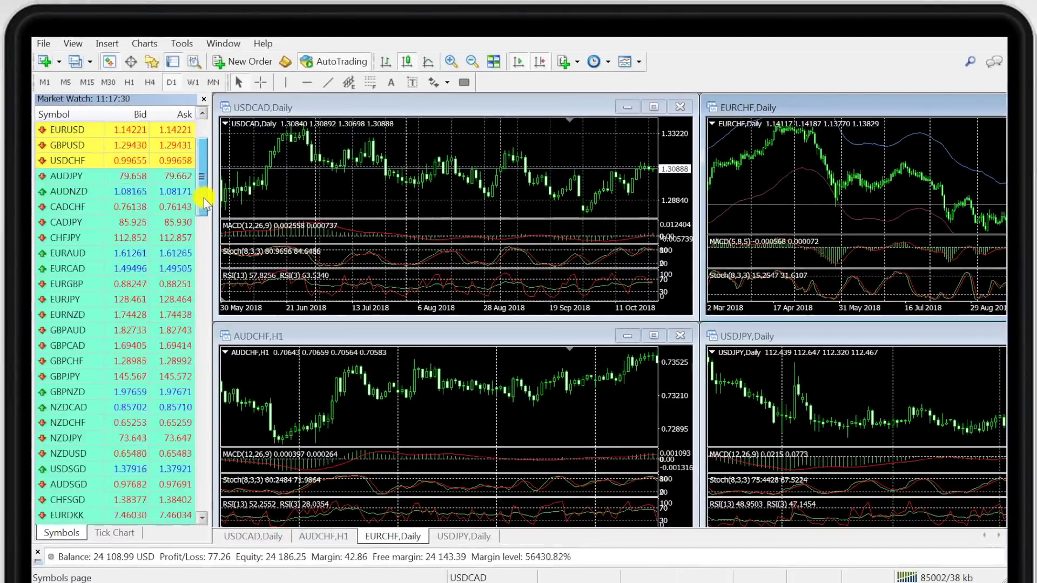
{"action": "scroll", "coordinate": [205, 196], "scroll_direction": "up", "scroll_amount": 2}
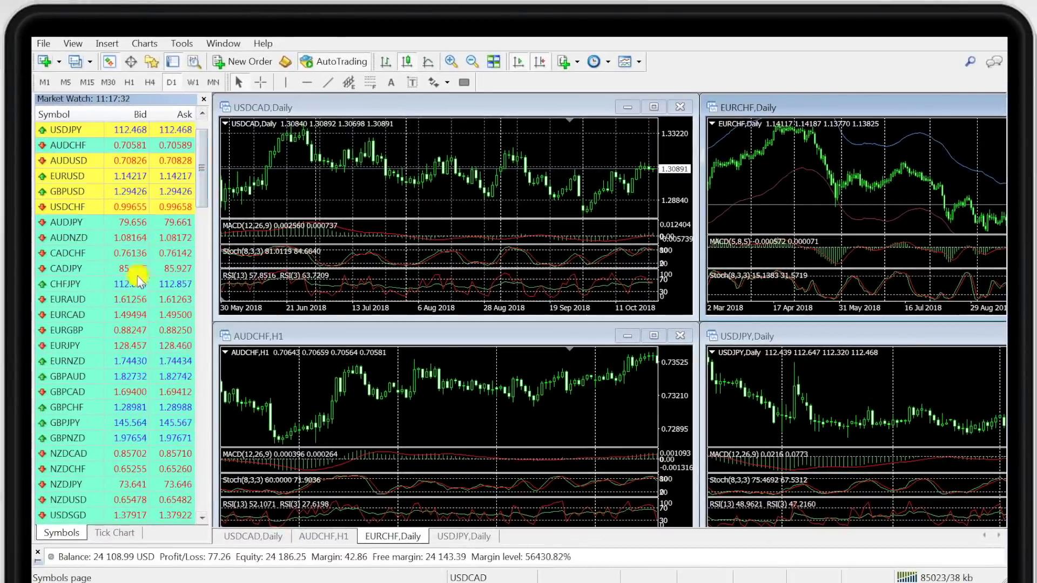
{"action": "mouse_move", "coordinate": [126, 304]}
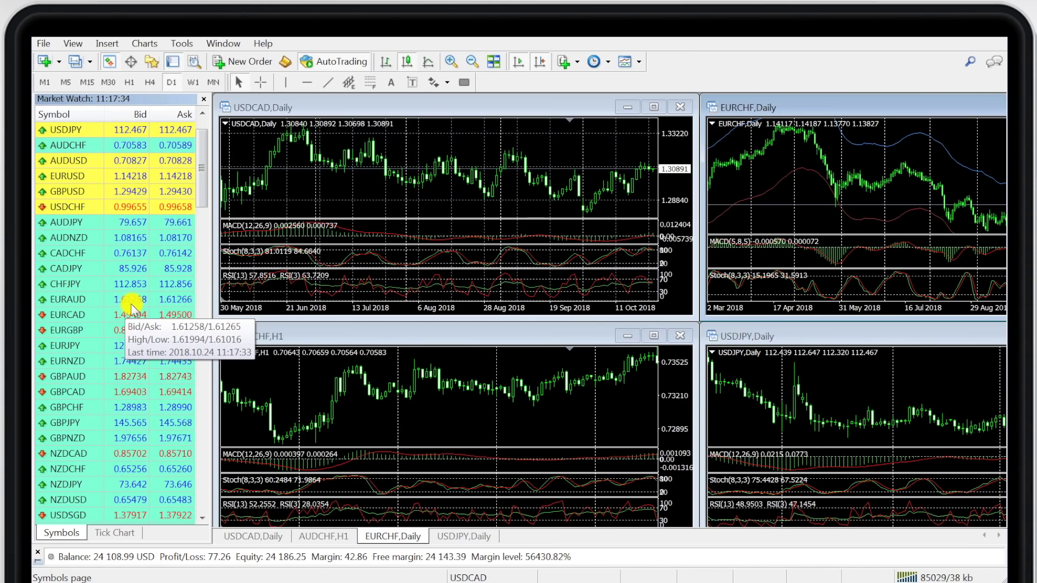
{"action": "left_click_drag", "start_coordinate": [85, 268], "coordinate": [405, 422]}
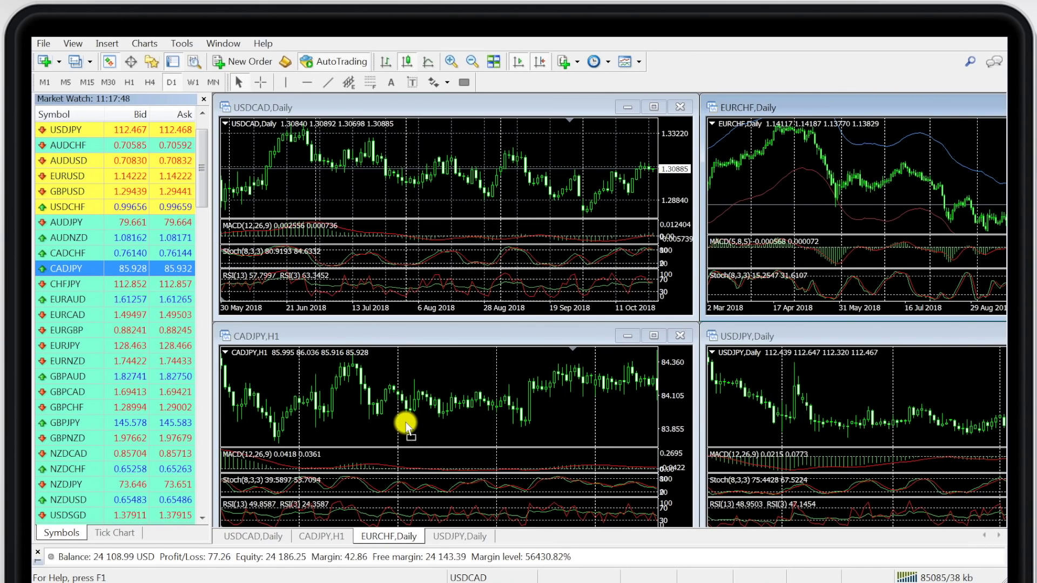
Close Market Watch, then maximize the USDCAD chart and restore it to the tiled layout.
{"action": "left_click", "coordinate": [204, 98]}
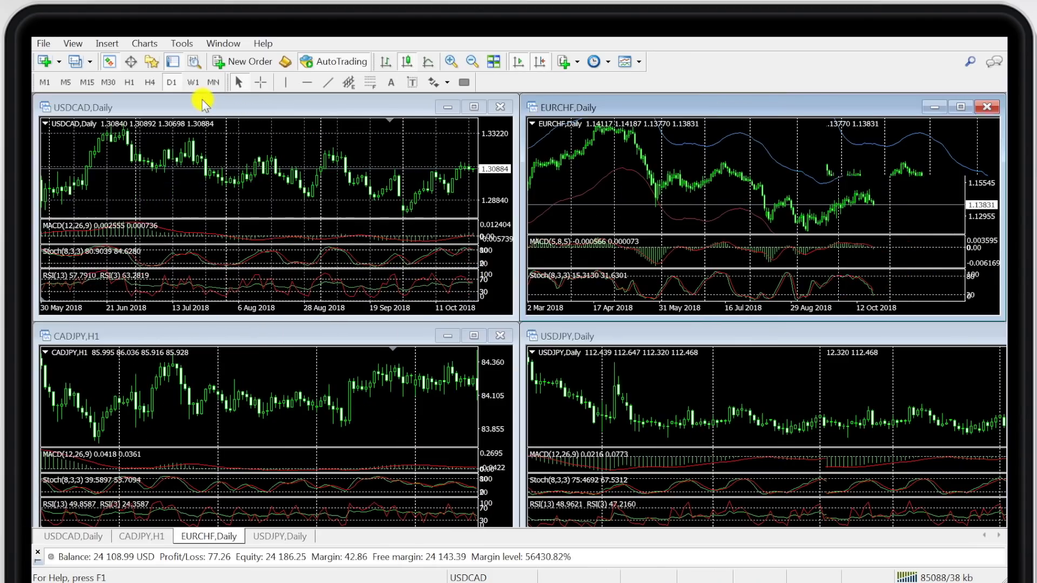
{"action": "left_click", "coordinate": [199, 165]}
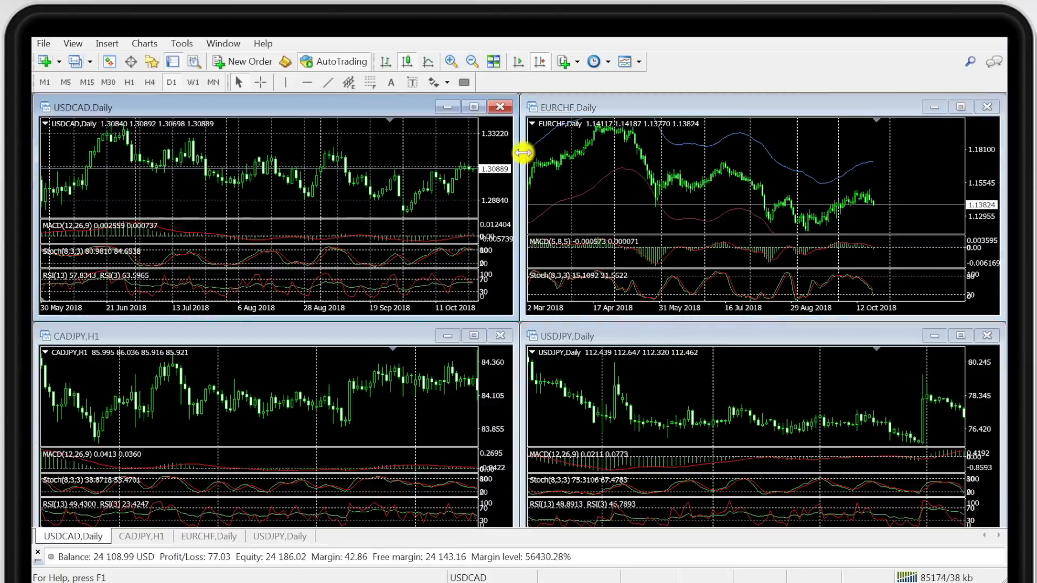
{"action": "left_click", "coordinate": [474, 106]}
{"action": "left_click", "coordinate": [984, 45]}
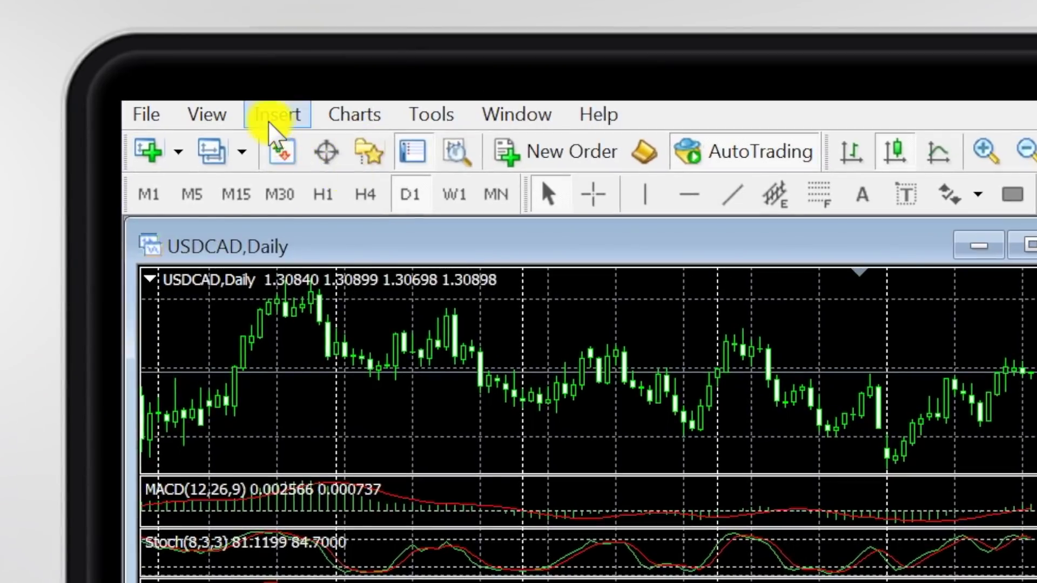
{"action": "left_click", "coordinate": [272, 127]}
{"action": "mouse_move", "coordinate": [306, 154]}
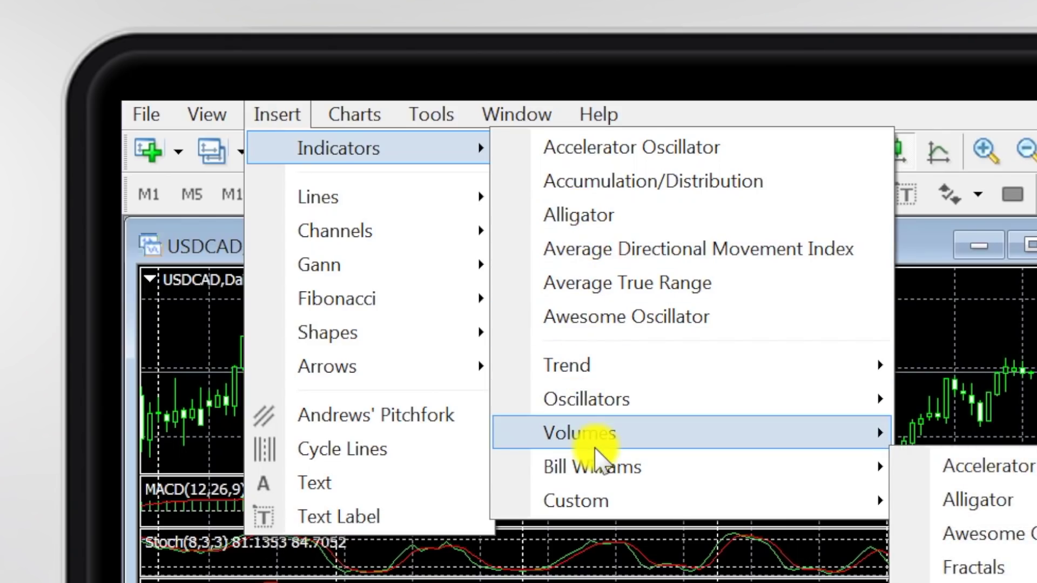
{"action": "mouse_move", "coordinate": [594, 440]}
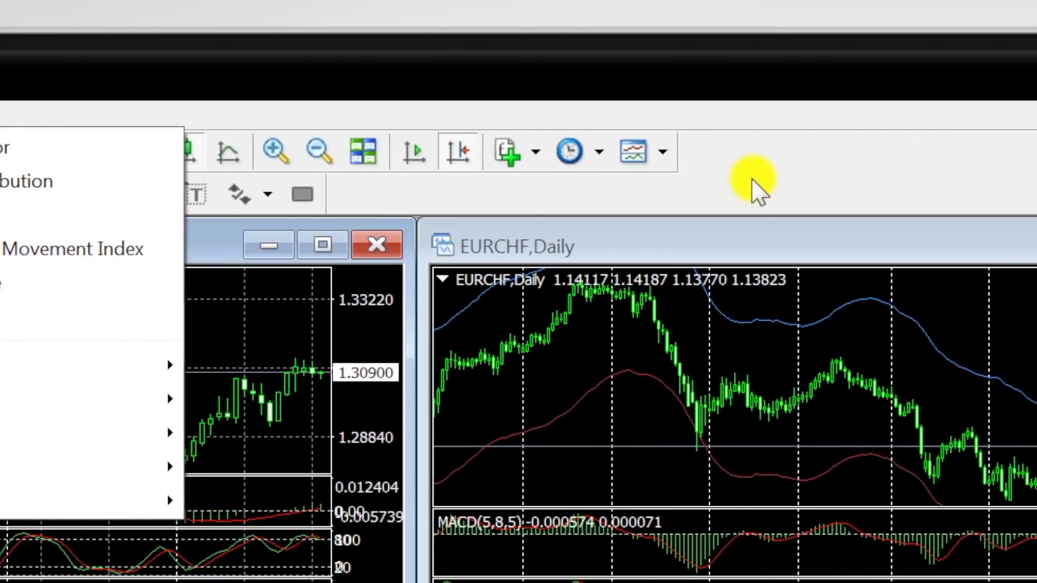
{"action": "left_click", "coordinate": [753, 181]}
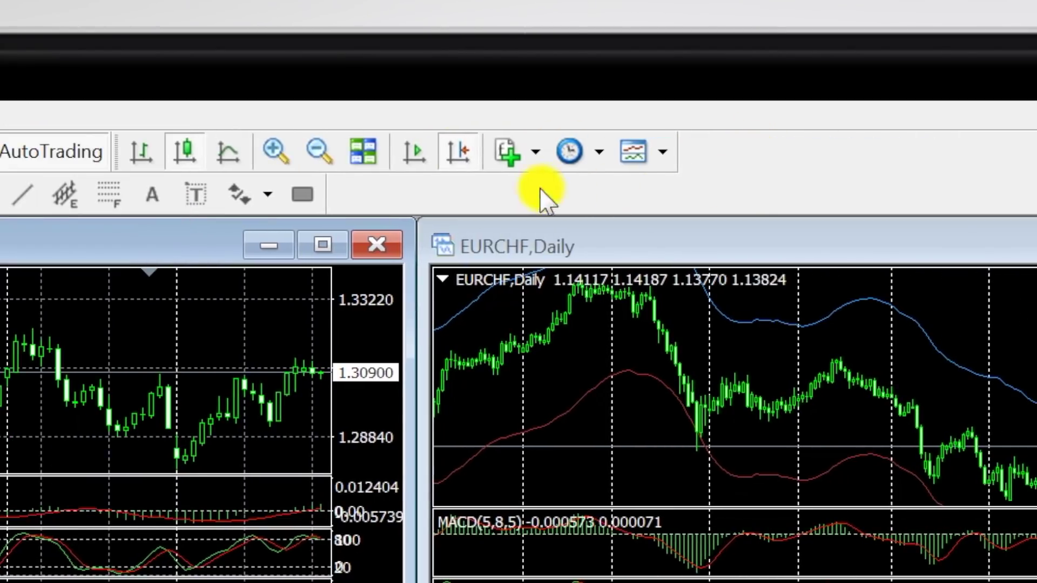
{"action": "left_click", "coordinate": [508, 154]}
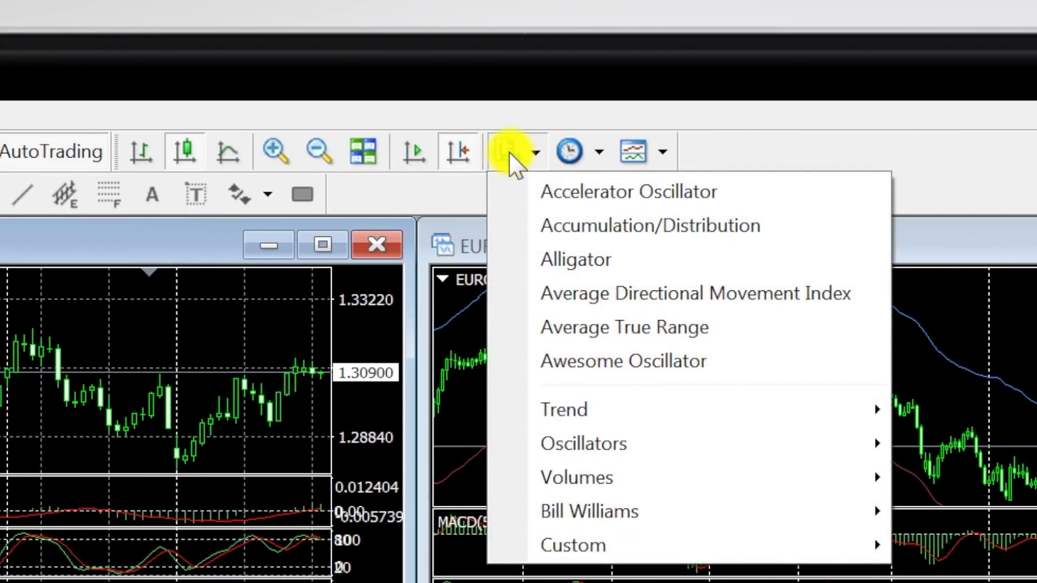
{"action": "left_click", "coordinate": [513, 162]}
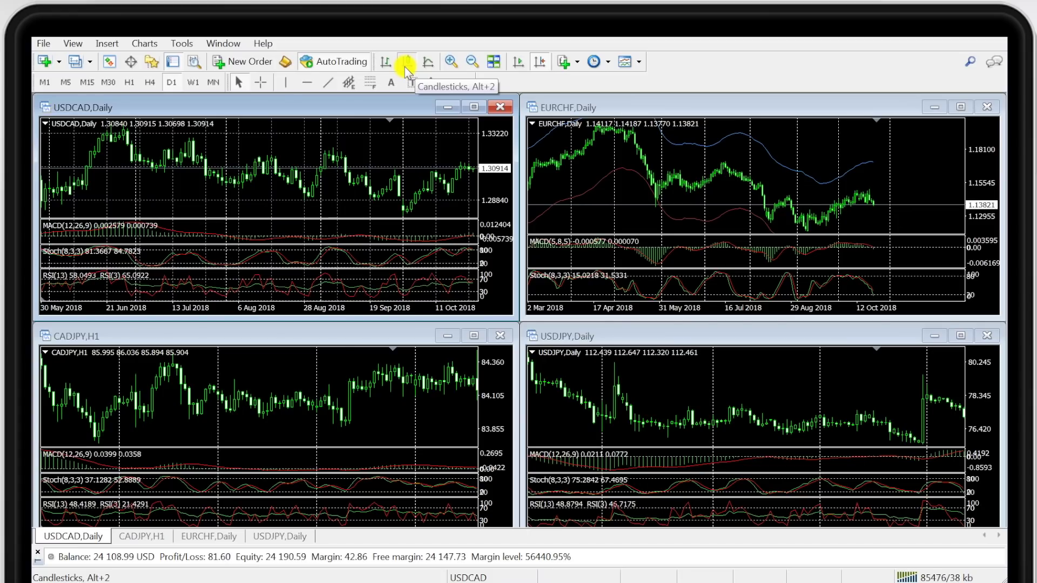
Maximize the USDCAD daily chart and draw a horizontal line at 1.29017, reviewing its properties.
{"action": "double_click", "coordinate": [346, 107]}
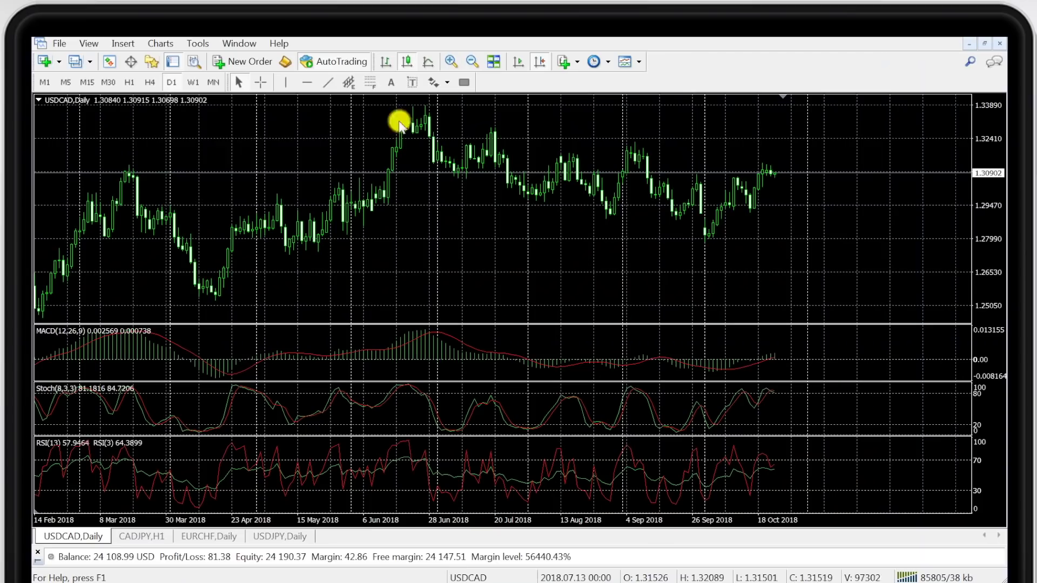
{"action": "left_click", "coordinate": [307, 83]}
{"action": "left_click", "coordinate": [616, 216]}
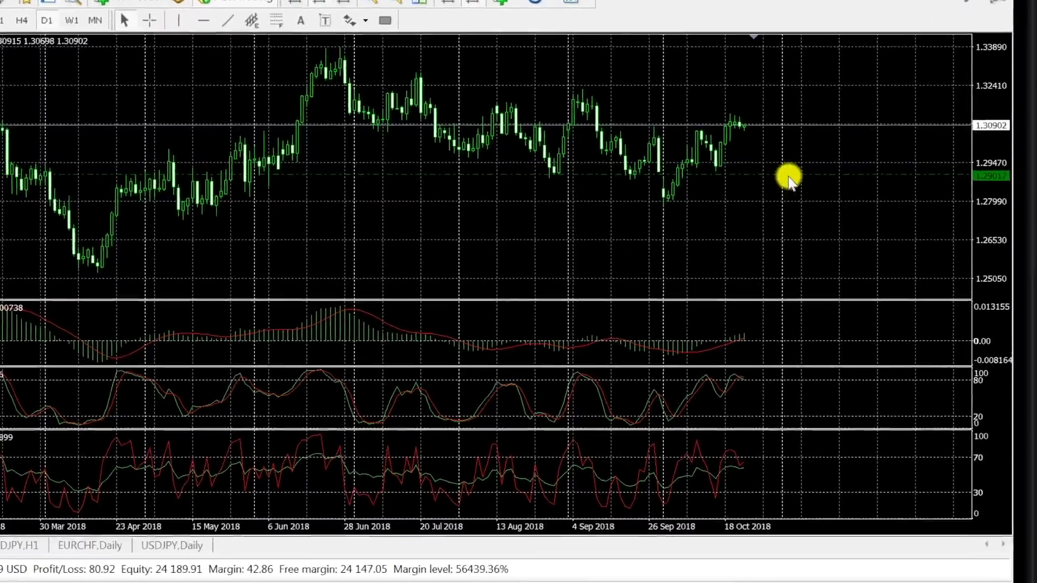
{"action": "right_click", "coordinate": [812, 217]}
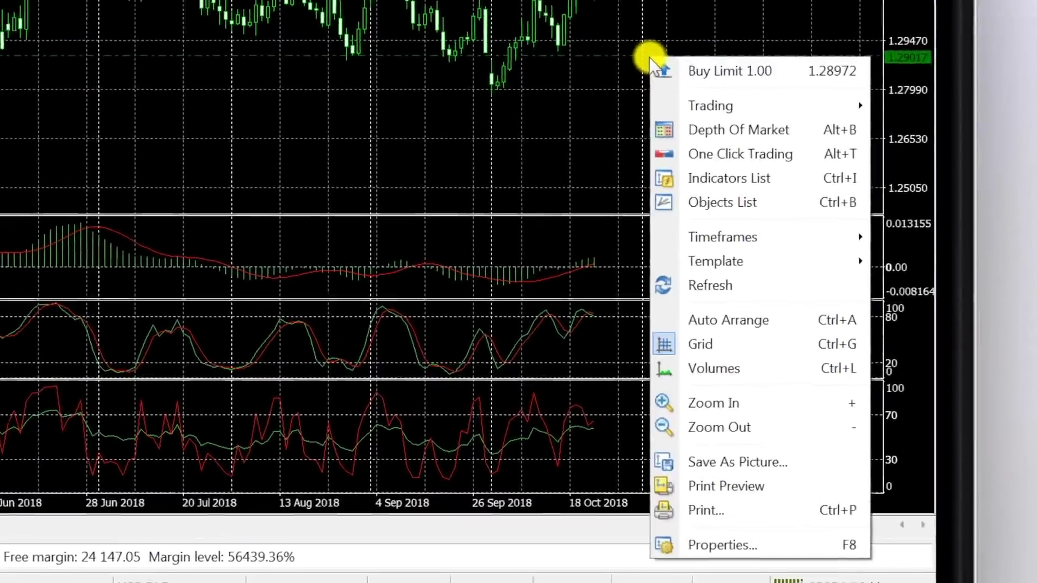
{"action": "right_click", "coordinate": [651, 56]}
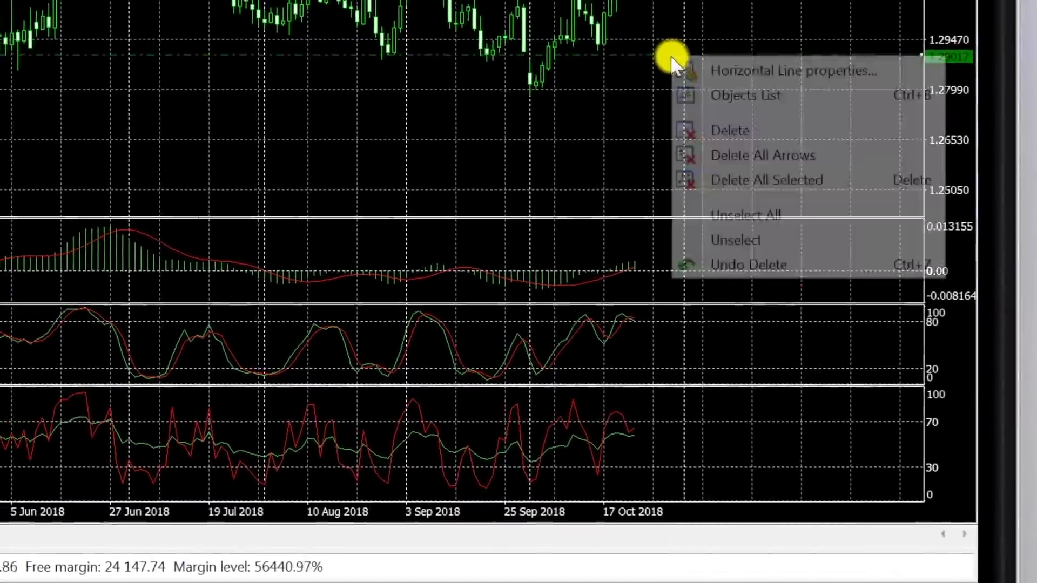
{"action": "left_click", "coordinate": [685, 72]}
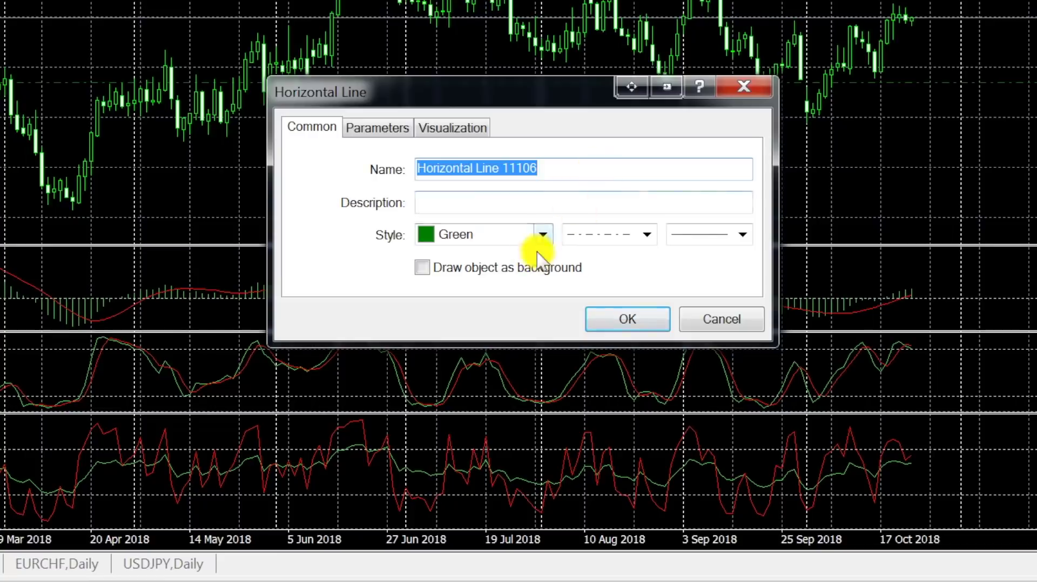
{"action": "left_click", "coordinate": [756, 89]}
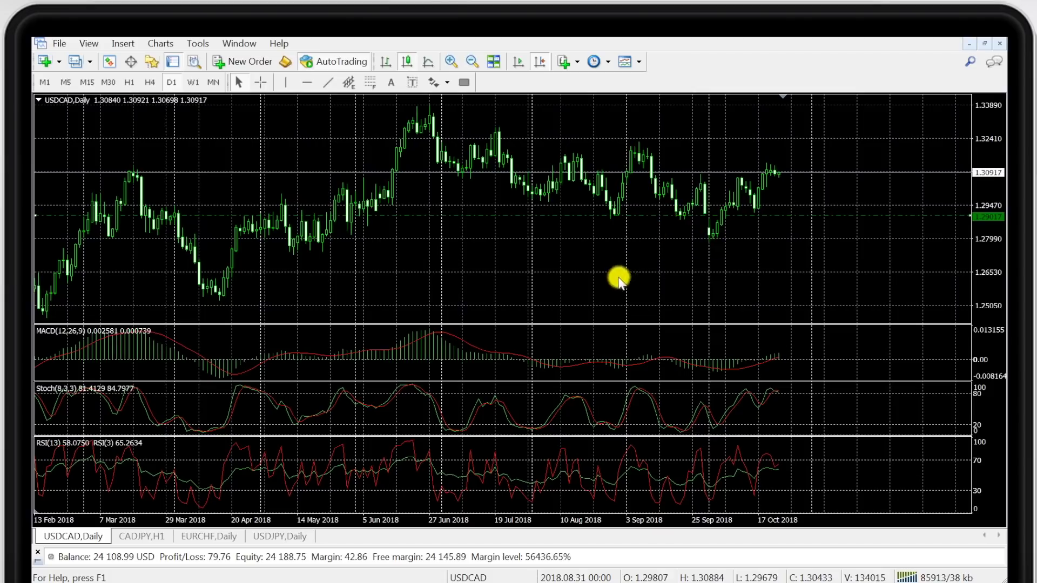
Set the USDCAD daily chart colours to a white background and black foreground.
{"action": "right_click", "coordinate": [595, 288]}
{"action": "left_click", "coordinate": [640, 579]}
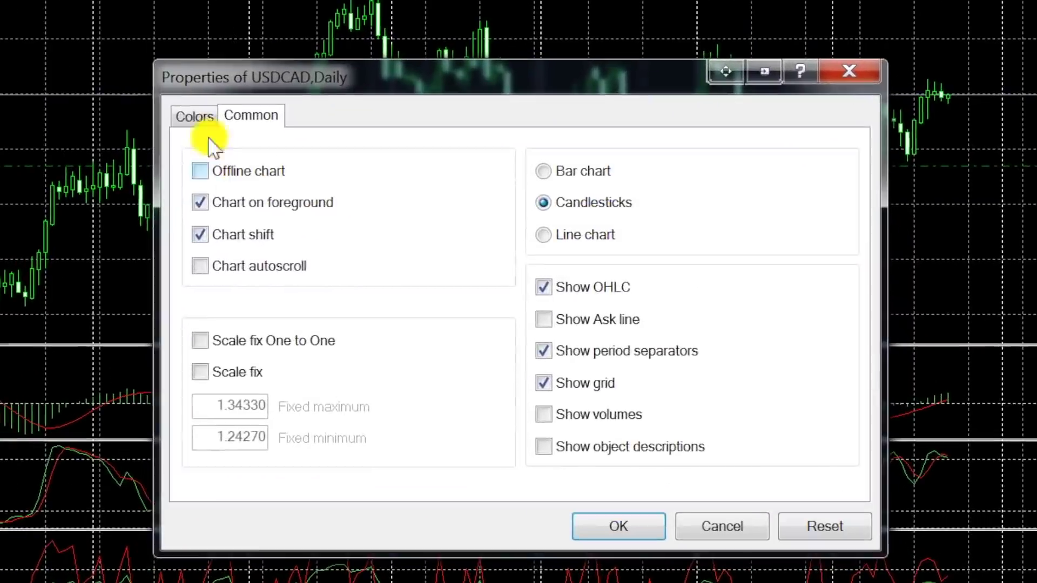
{"action": "left_click", "coordinate": [189, 118]}
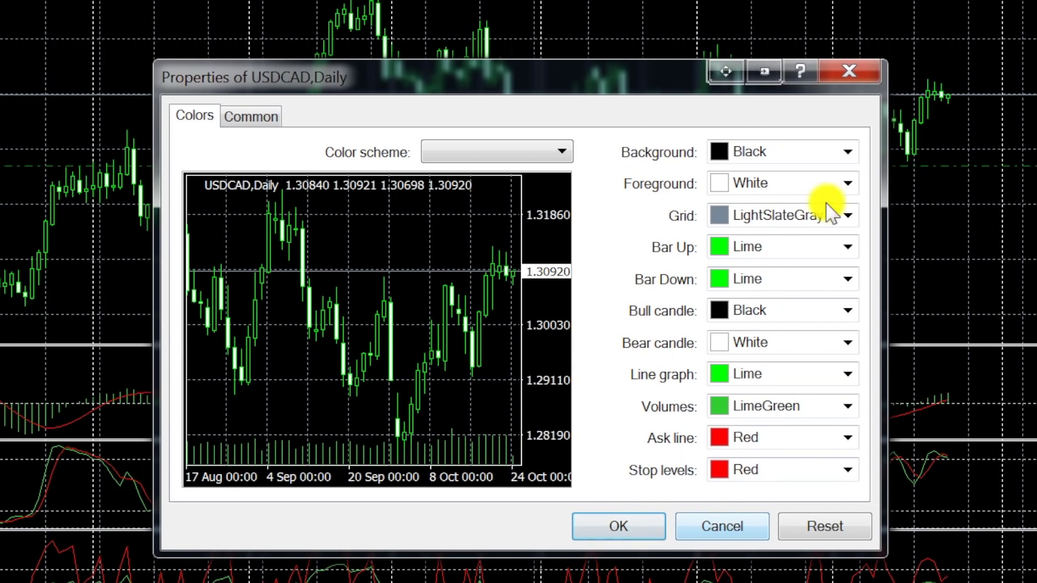
{"action": "left_click", "coordinate": [847, 152]}
{"action": "left_click", "coordinate": [949, 462]}
{"action": "left_click", "coordinate": [851, 184]}
{"action": "left_click", "coordinate": [719, 242]}
{"action": "left_click", "coordinate": [619, 526]}
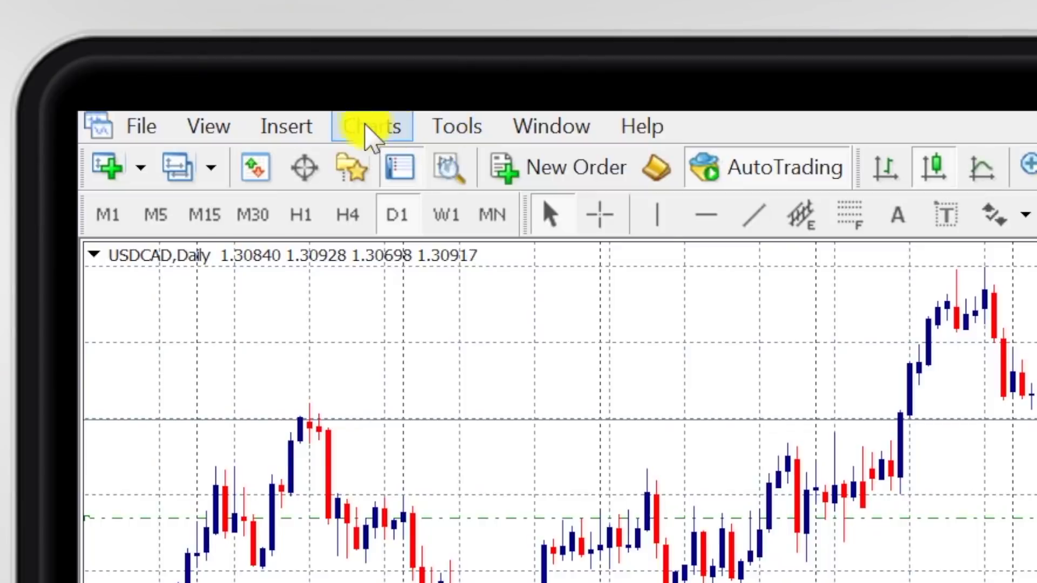
Save the current chart setup as a template, editing its file name.
{"action": "left_click", "coordinate": [367, 129]}
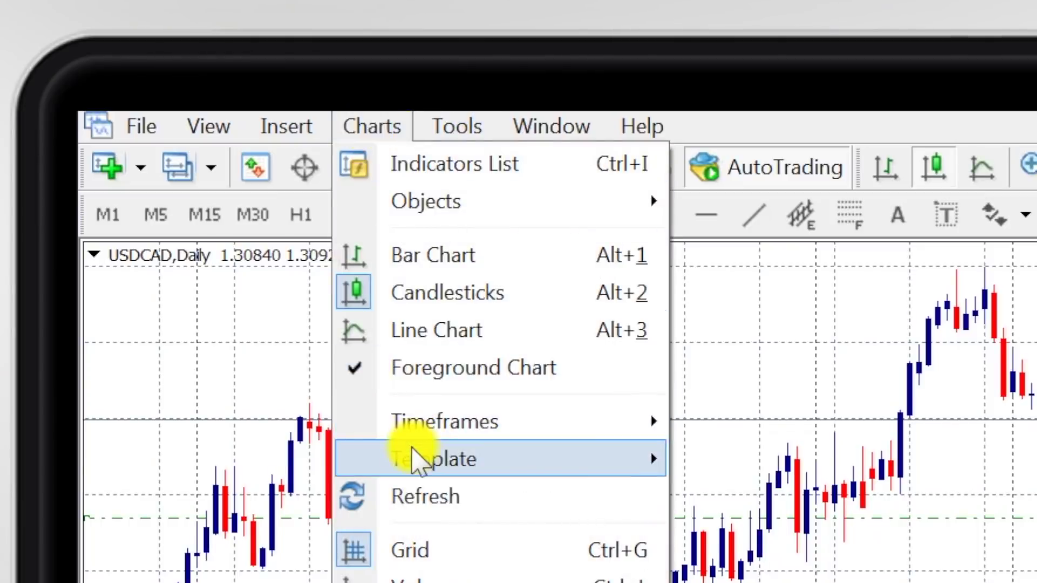
{"action": "mouse_move", "coordinate": [414, 457]}
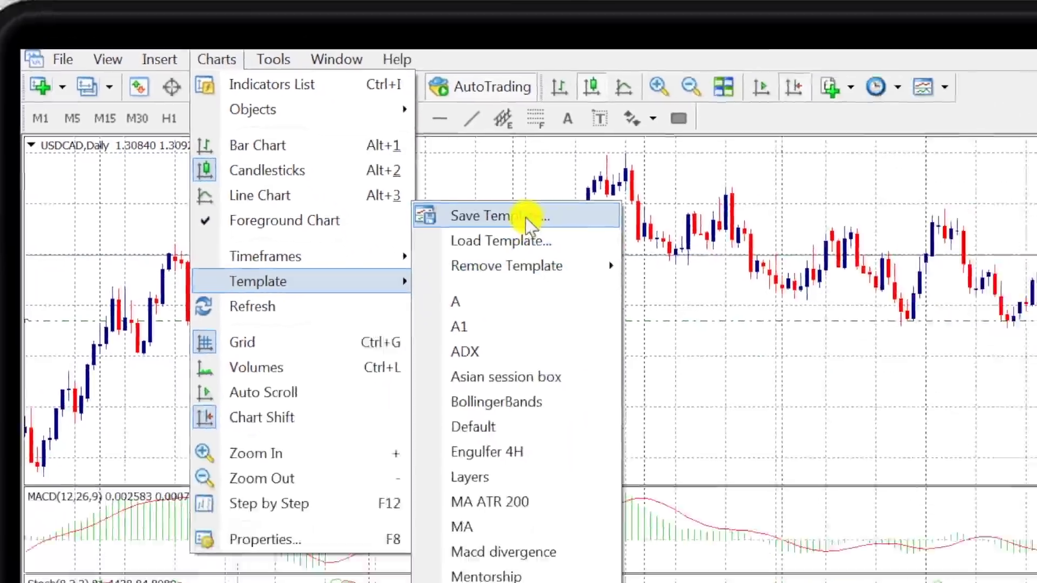
{"action": "left_click", "coordinate": [527, 217]}
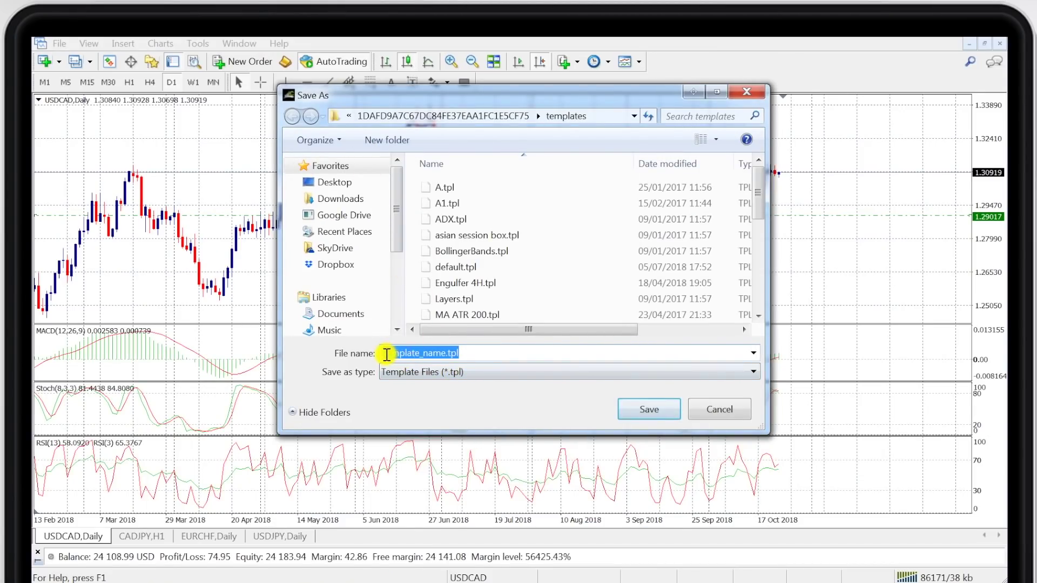
{"action": "left_click", "coordinate": [390, 355]}
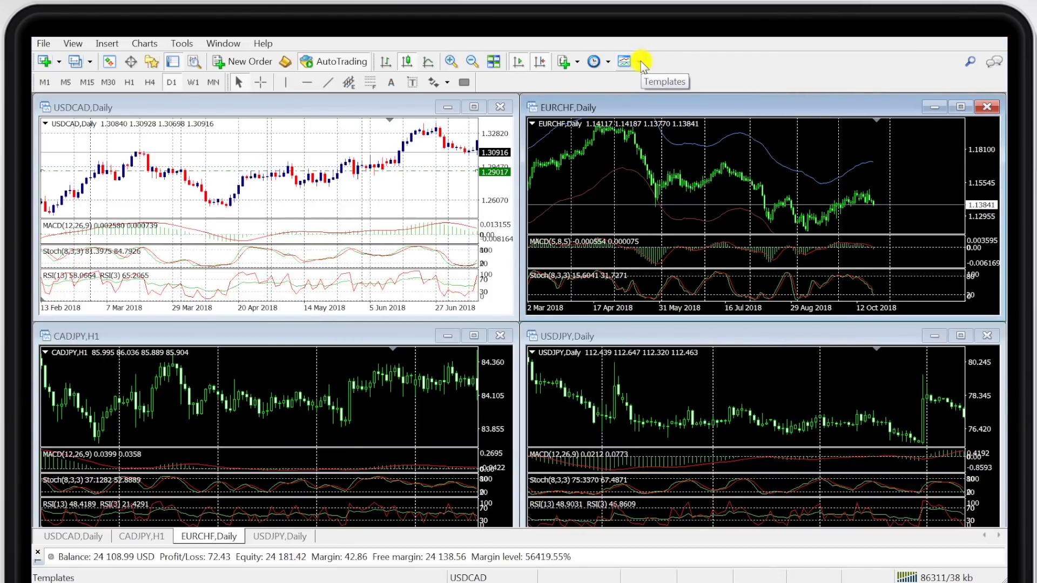
Load the Demo.tpl template onto the EURCHF chart.
{"action": "left_click", "coordinate": [626, 62]}
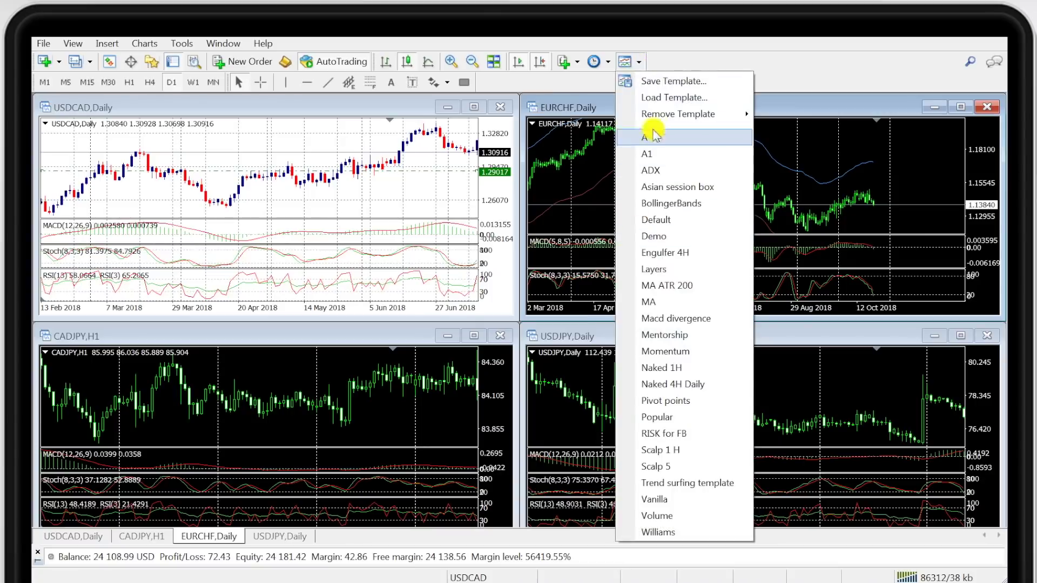
{"action": "left_click", "coordinate": [668, 97]}
{"action": "left_click", "coordinate": [527, 277]}
{"action": "left_click", "coordinate": [642, 408]}
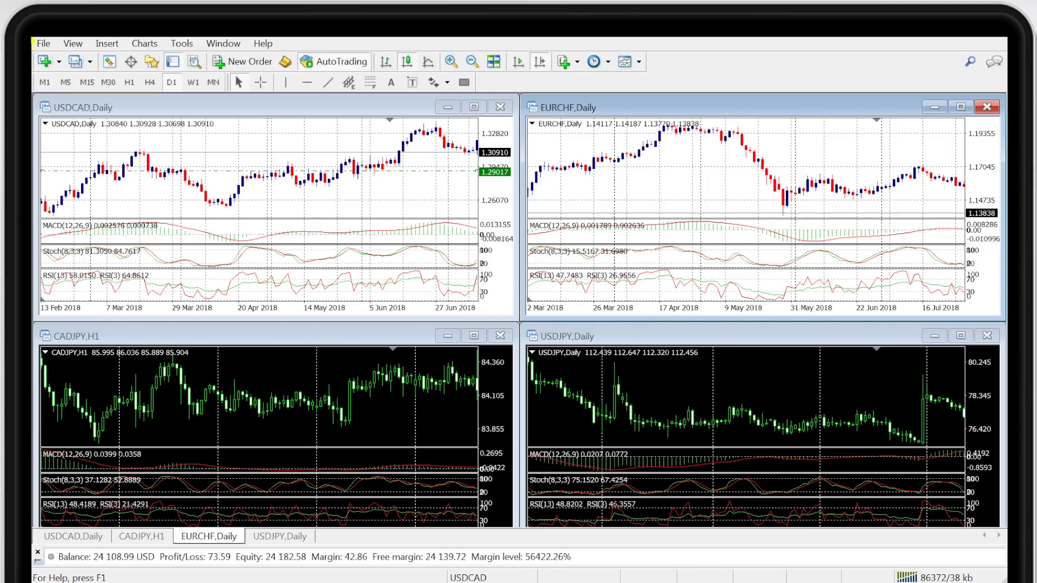
Save the current MetaTrader 4 profile.
{"action": "left_click", "coordinate": [45, 45]}
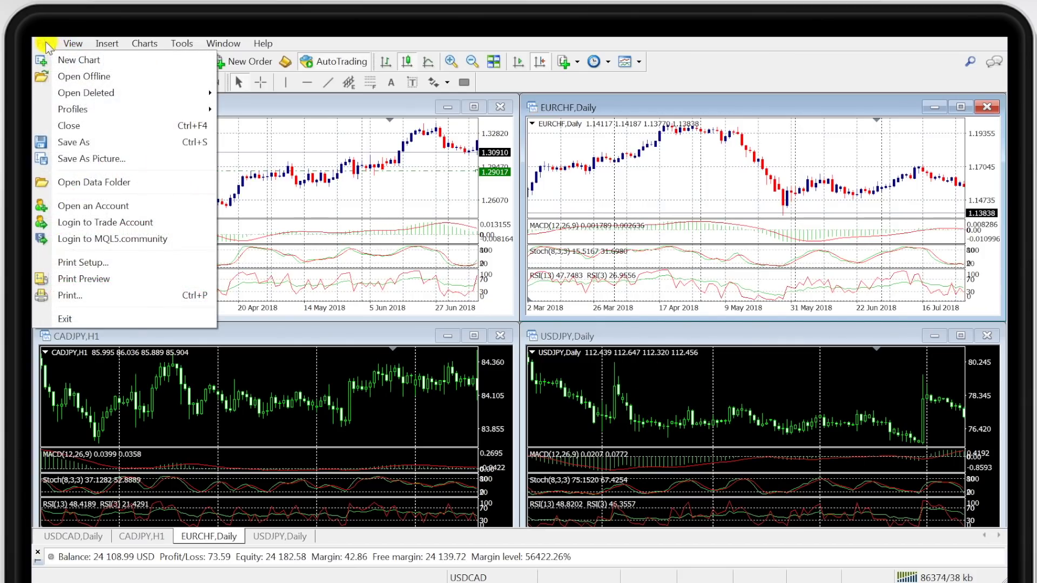
{"action": "mouse_move", "coordinate": [59, 111]}
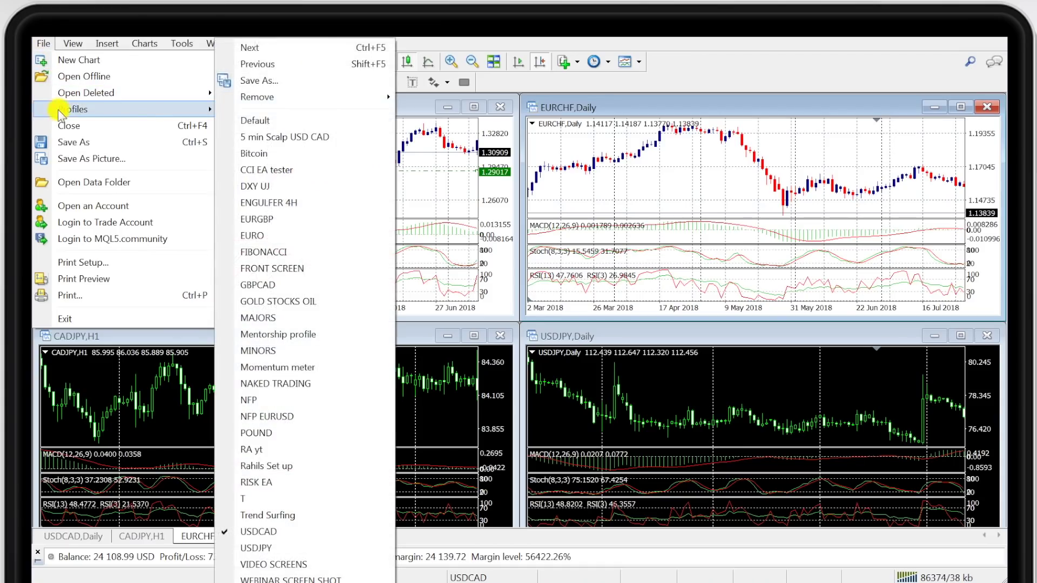
{"action": "left_click", "coordinate": [270, 83]}
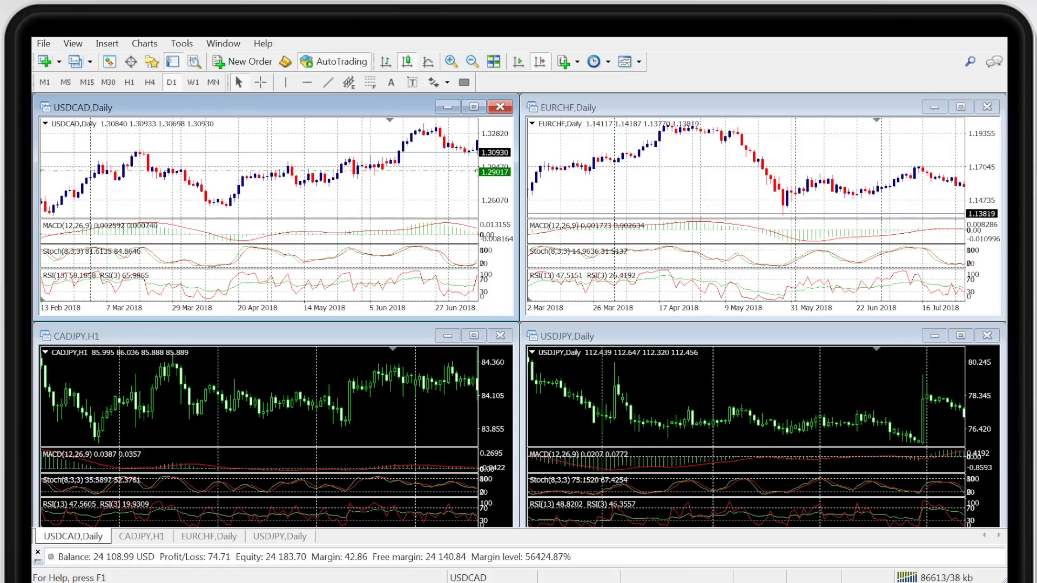
Add an Average True Range indicator with period 14 to the USDCAD daily chart.
{"action": "left_click", "coordinate": [107, 44]}
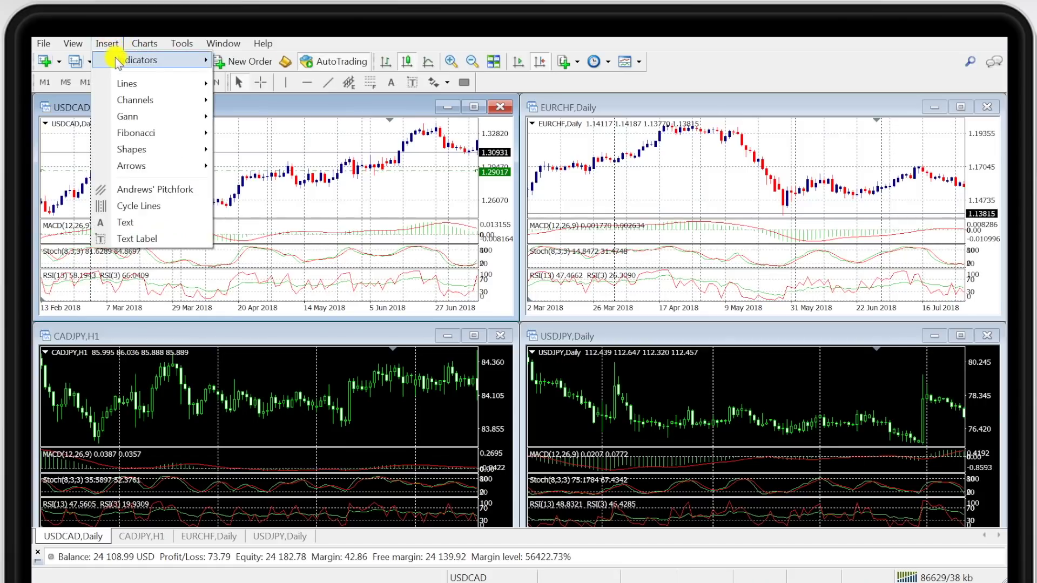
{"action": "mouse_move", "coordinate": [115, 60]}
{"action": "left_click", "coordinate": [278, 125]}
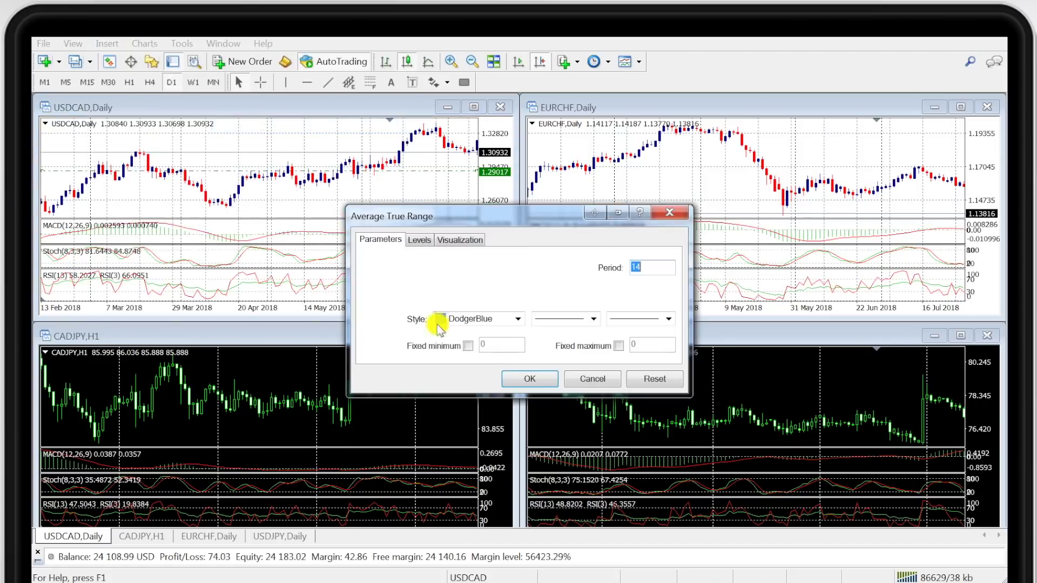
{"action": "left_click", "coordinate": [521, 378]}
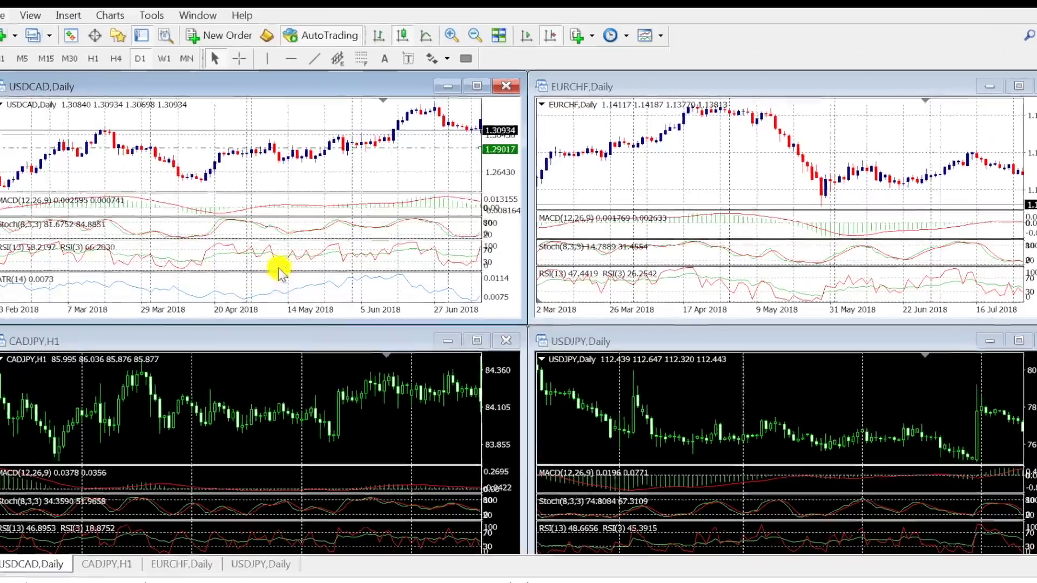
Delete the RSI and Stochastic panes, then apply a template removing MACD and ATR.
{"action": "right_click", "coordinate": [297, 263]}
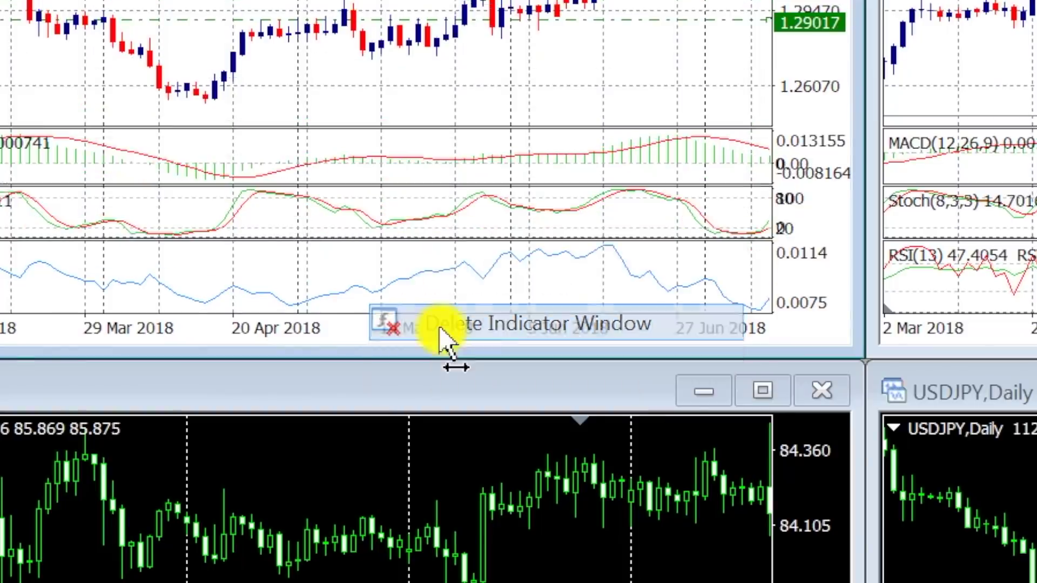
{"action": "right_click", "coordinate": [435, 240]}
{"action": "left_click", "coordinate": [475, 308]}
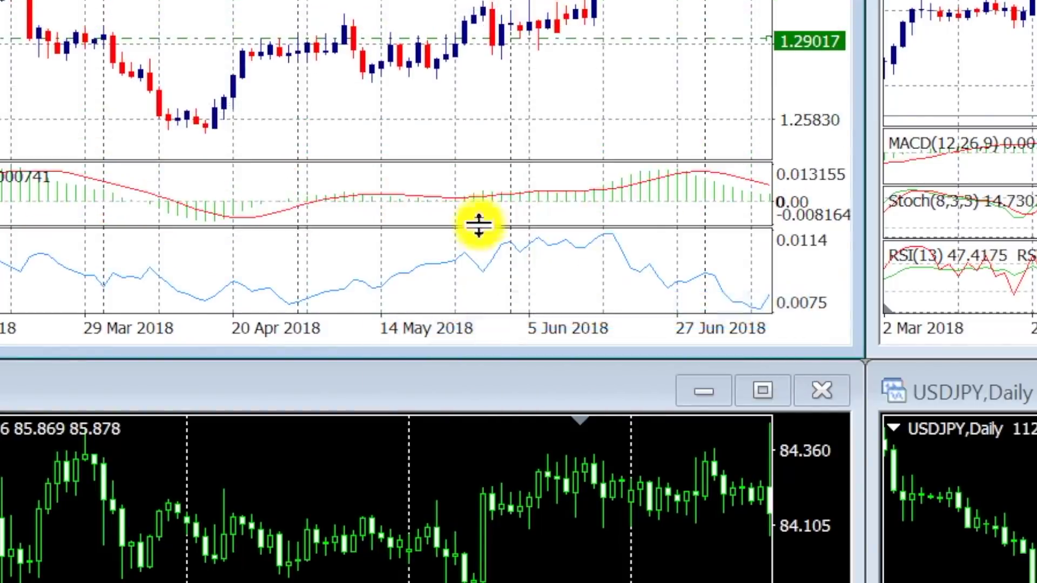
{"action": "right_click", "coordinate": [482, 212]}
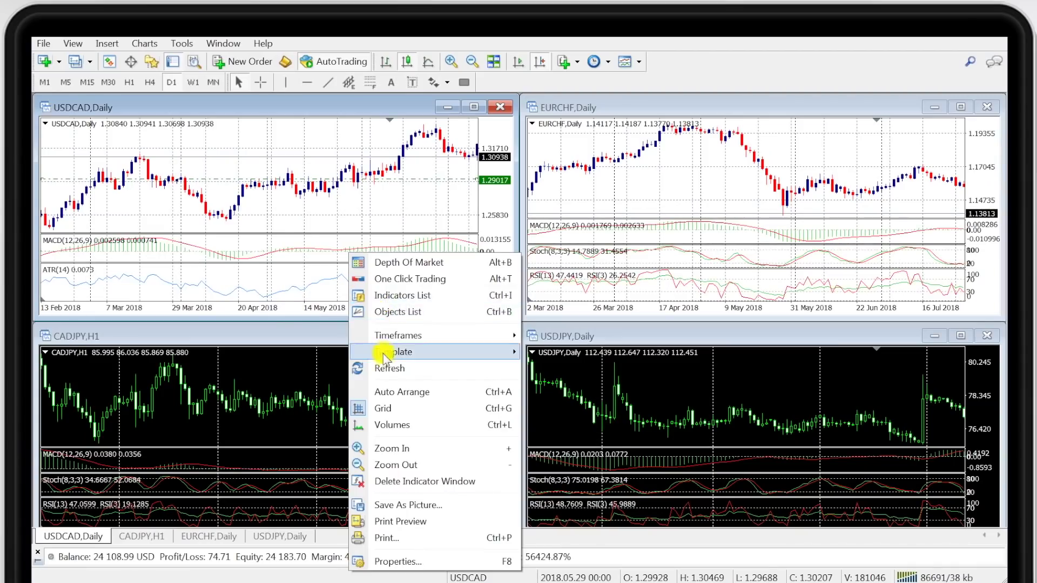
{"action": "left_click", "coordinate": [556, 400]}
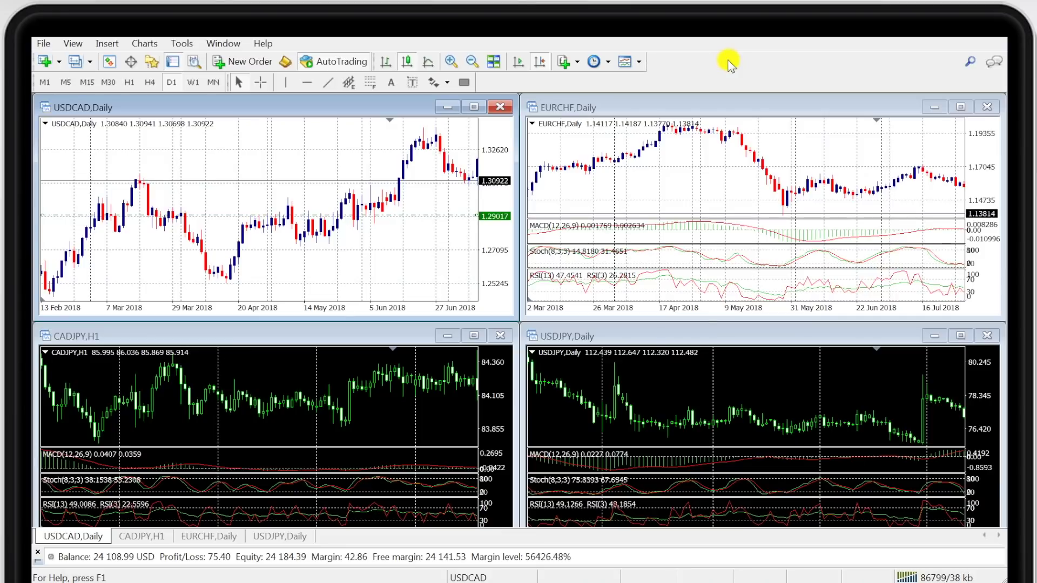
{"action": "left_click", "coordinate": [43, 44]}
{"action": "left_click", "coordinate": [91, 189]}
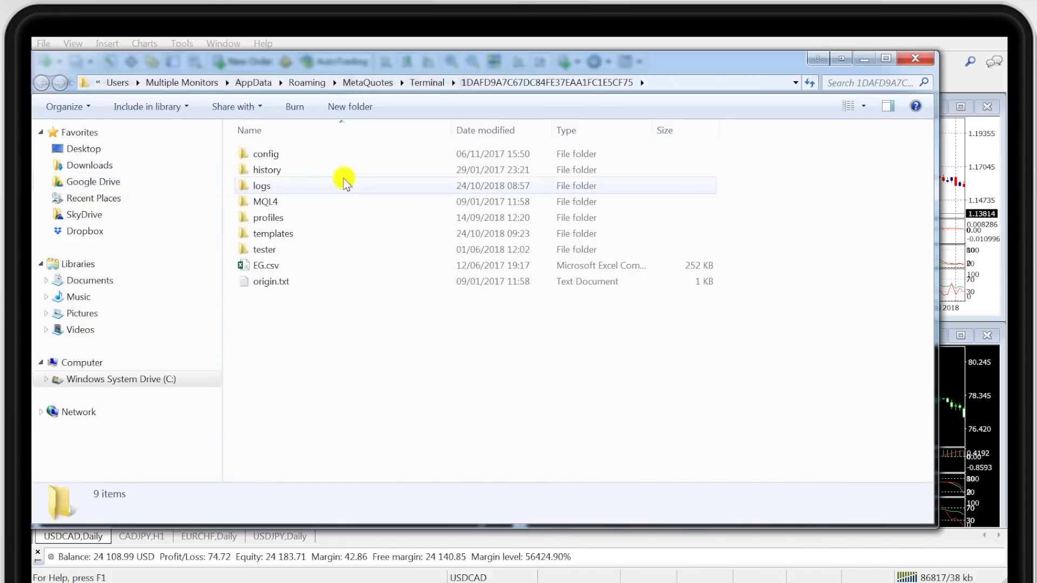
{"action": "double_click", "coordinate": [261, 201]}
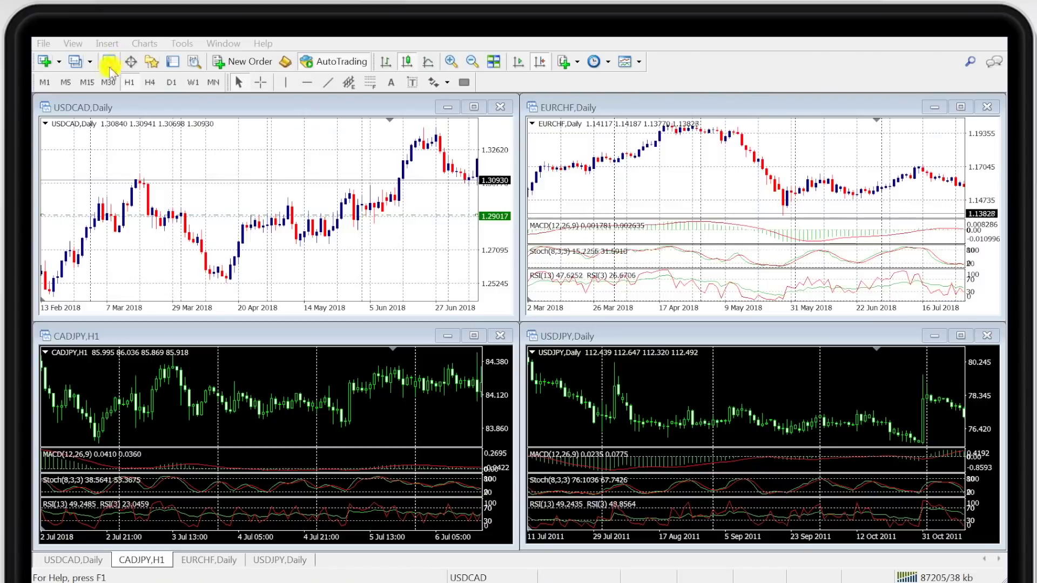
{"action": "left_click", "coordinate": [73, 45]}
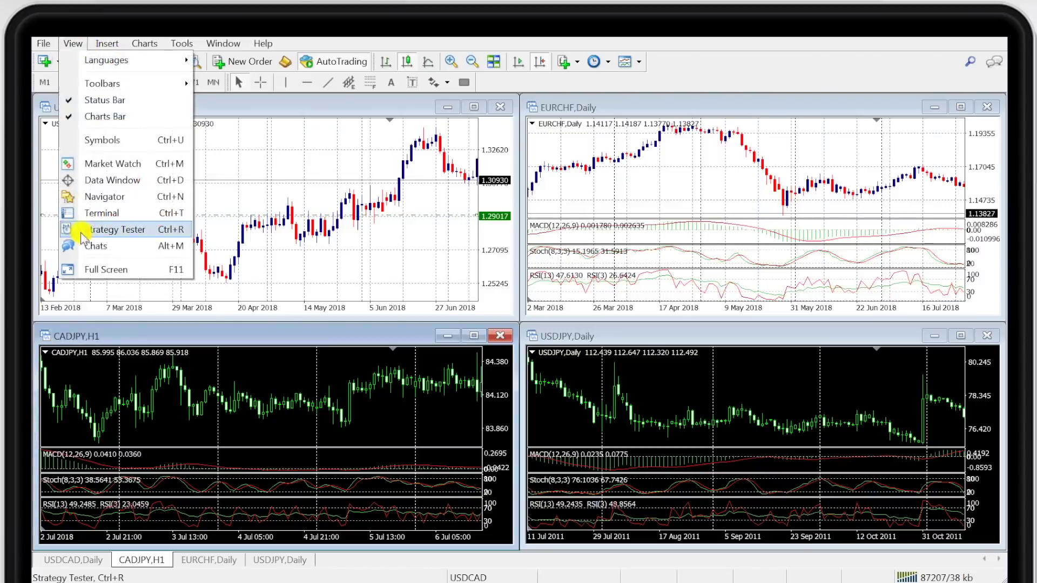
{"action": "left_click", "coordinate": [95, 215]}
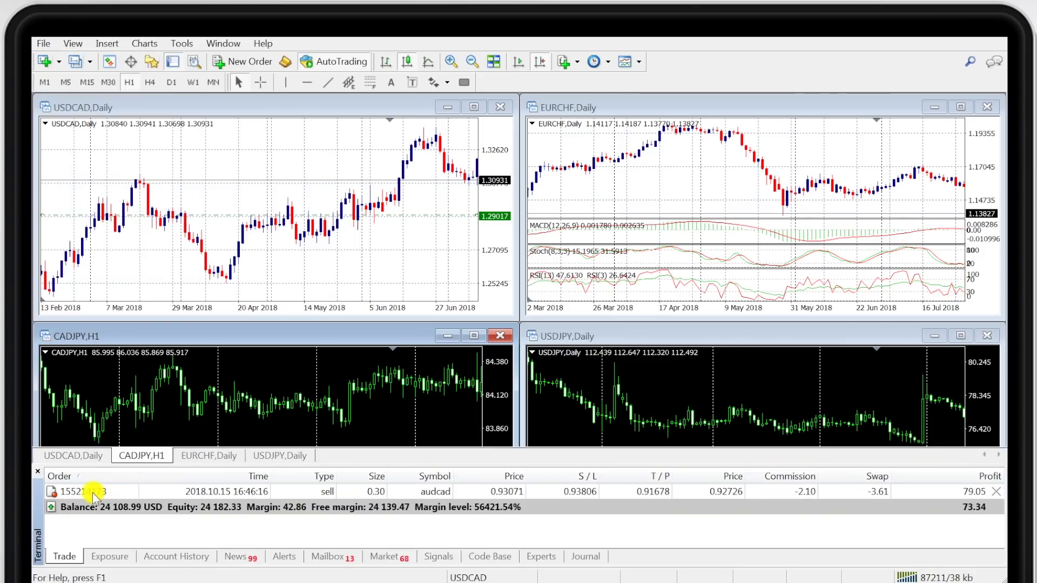
{"action": "left_click", "coordinate": [170, 559]}
{"action": "left_click", "coordinate": [67, 556]}
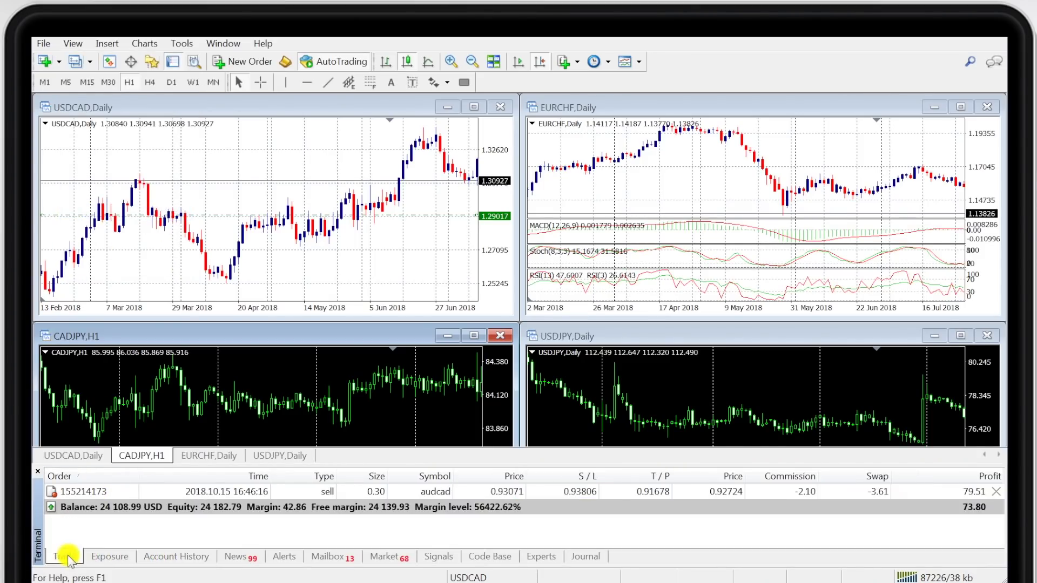
{"action": "double_click", "coordinate": [449, 491]}
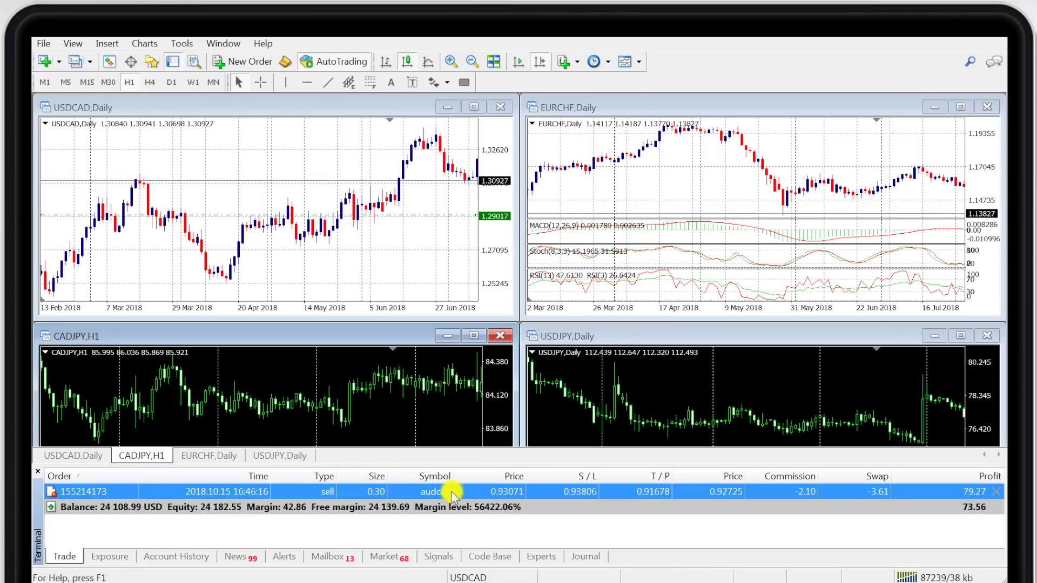
{"action": "left_click", "coordinate": [822, 103]}
{"action": "right_click", "coordinate": [450, 490]}
{"action": "key", "text": "ctrl+t"}
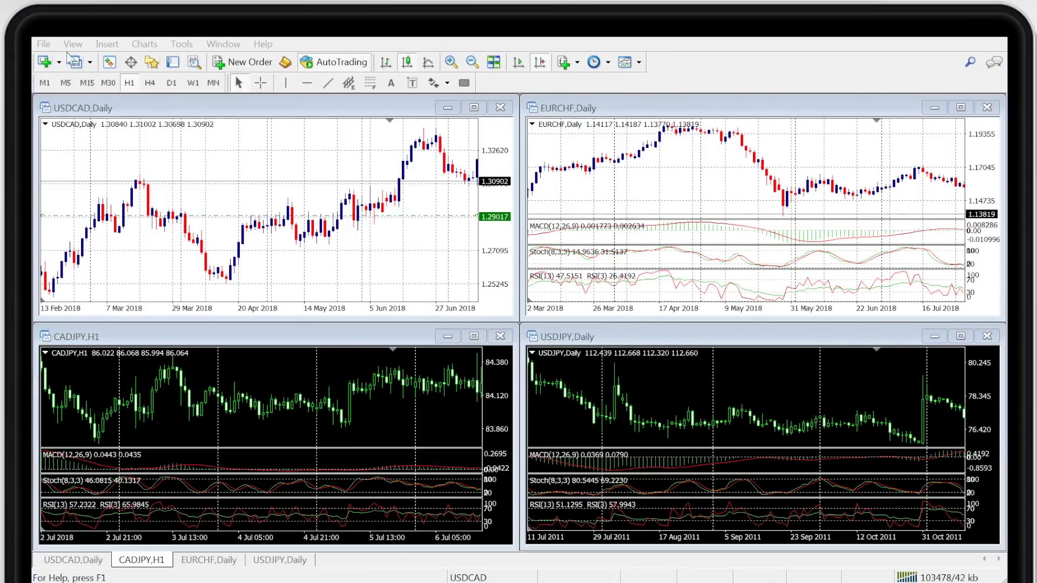
{"action": "left_click", "coordinate": [73, 44]}
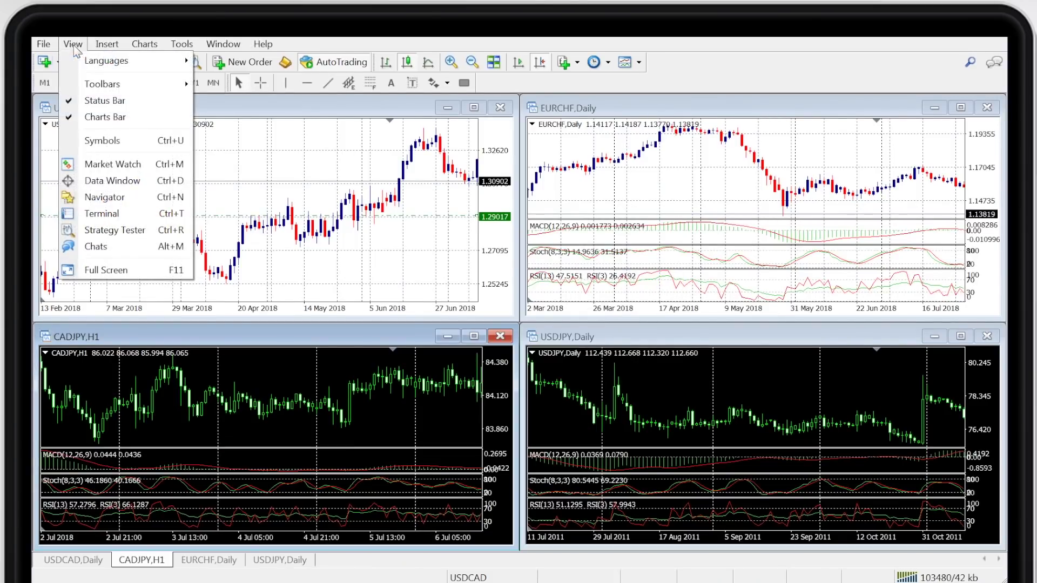
{"action": "left_click", "coordinate": [91, 214]}
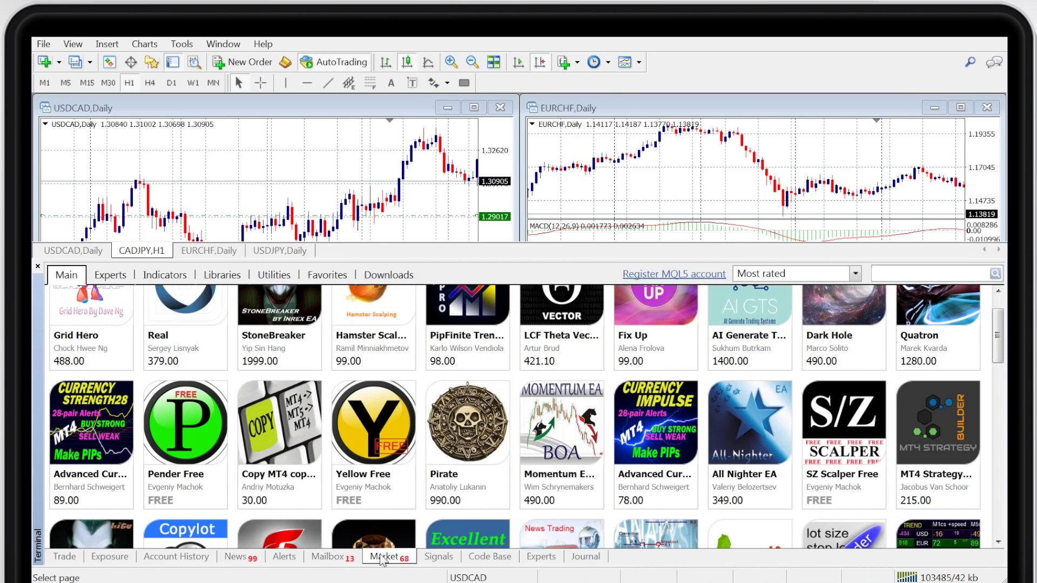
{"action": "scroll", "coordinate": [717, 416], "scroll_direction": "down", "scroll_amount": 3}
{"action": "scroll", "coordinate": [718, 416], "scroll_direction": "down", "scroll_amount": 5}
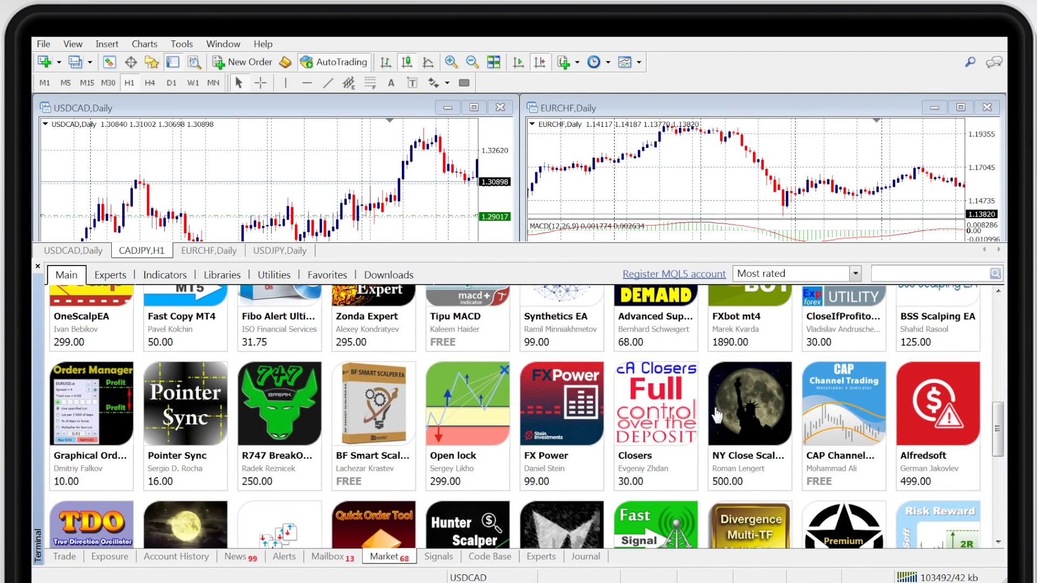
{"action": "scroll", "coordinate": [717, 416], "scroll_direction": "down", "scroll_amount": 3}
{"action": "scroll", "coordinate": [718, 416], "scroll_direction": "up", "scroll_amount": 9}
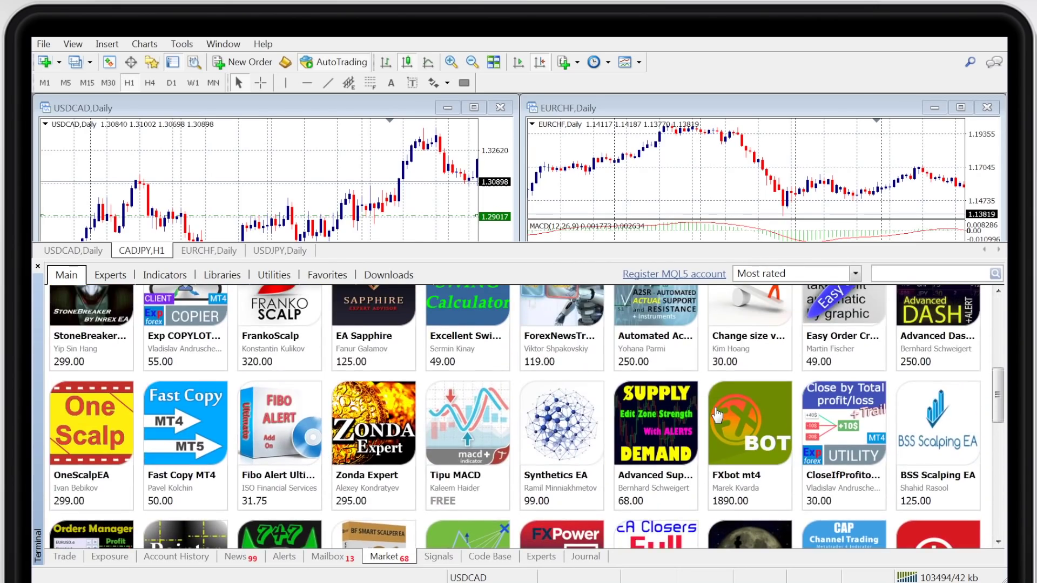
{"action": "scroll", "coordinate": [717, 416], "scroll_direction": "up", "scroll_amount": 4}
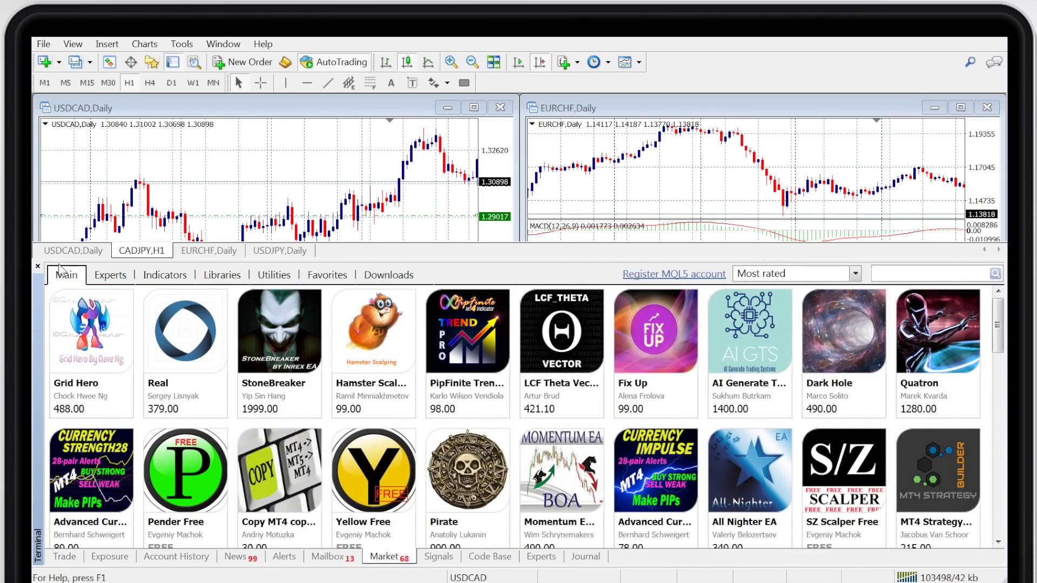
{"action": "left_click", "coordinate": [38, 267]}
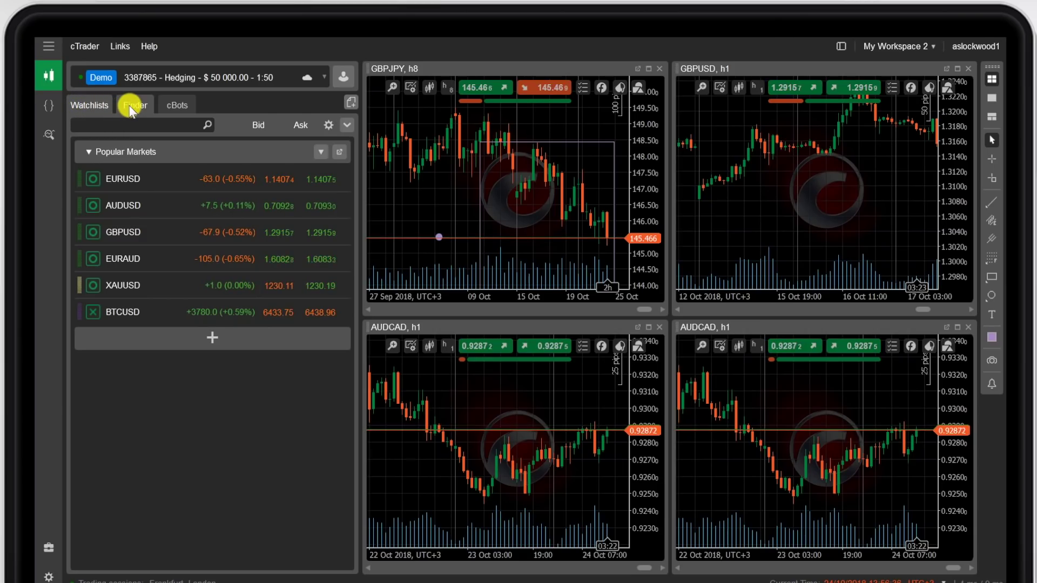
Browse the symbol categories in the Finder.
{"action": "left_click", "coordinate": [131, 106]}
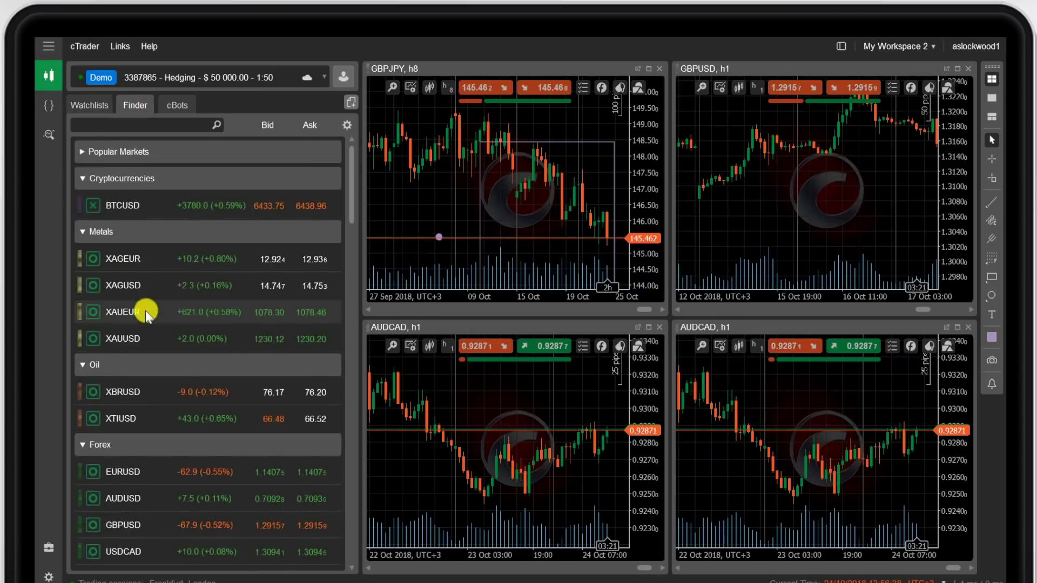
{"action": "scroll", "coordinate": [144, 310], "scroll_direction": "down", "scroll_amount": 15}
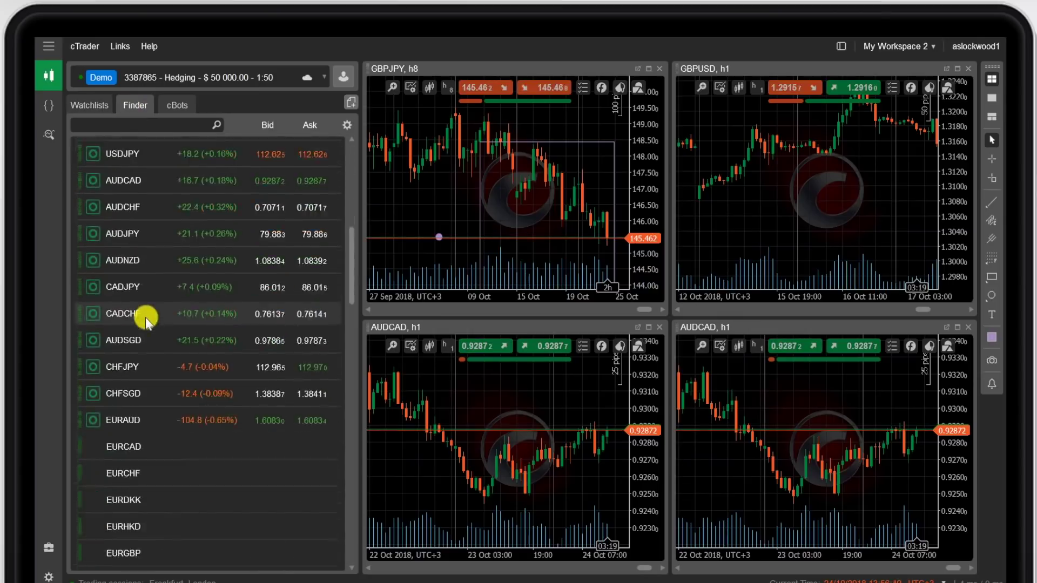
{"action": "scroll", "coordinate": [145, 318], "scroll_direction": "down", "scroll_amount": 10}
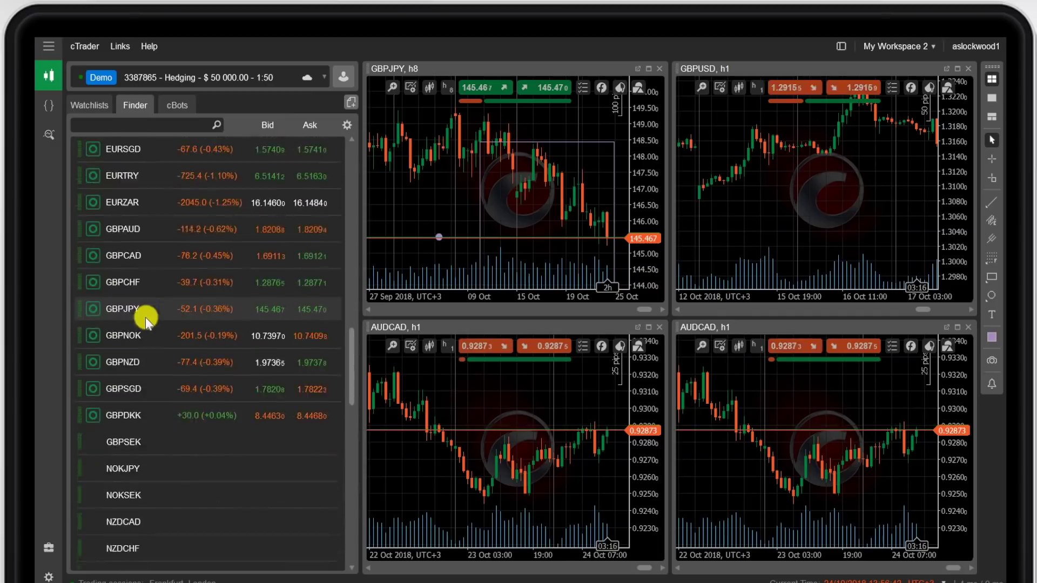
{"action": "scroll", "coordinate": [146, 318], "scroll_direction": "down", "scroll_amount": 12}
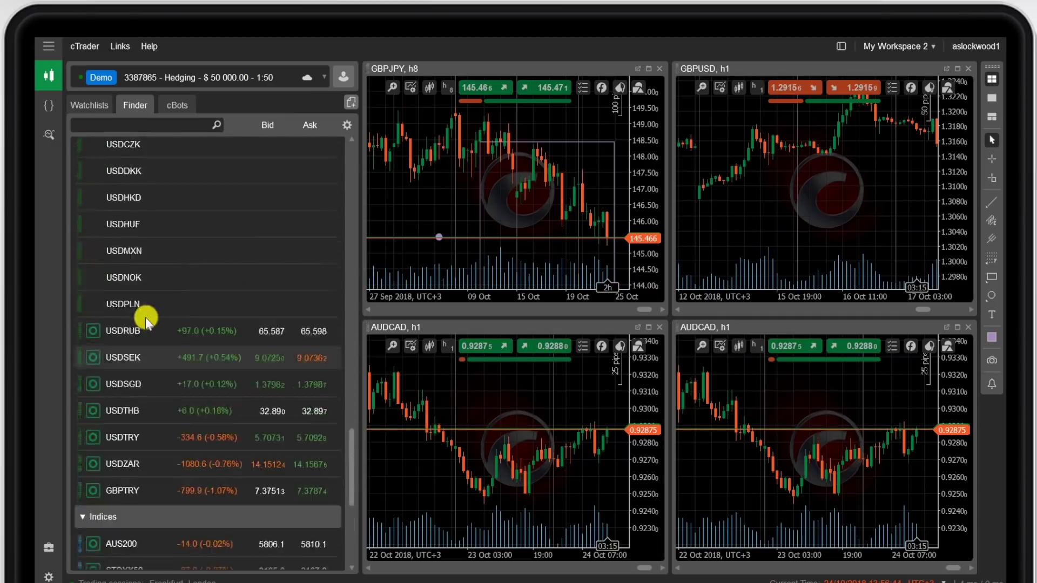
{"action": "scroll", "coordinate": [146, 319], "scroll_direction": "up", "scroll_amount": 12}
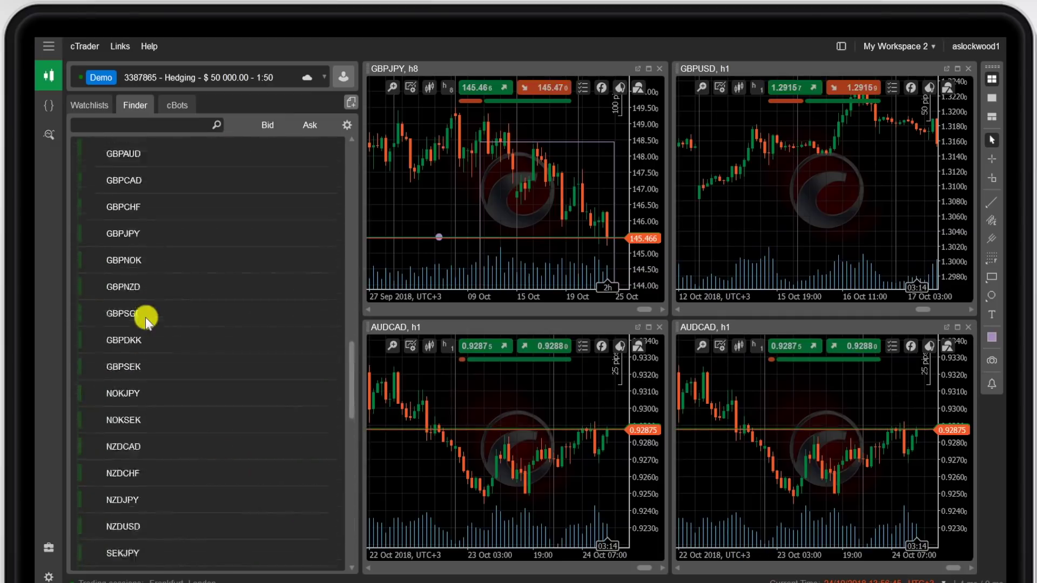
Return to Popular Markets and cancel creating a new watchlist.
{"action": "left_click", "coordinate": [84, 106]}
{"action": "left_click", "coordinate": [212, 339]}
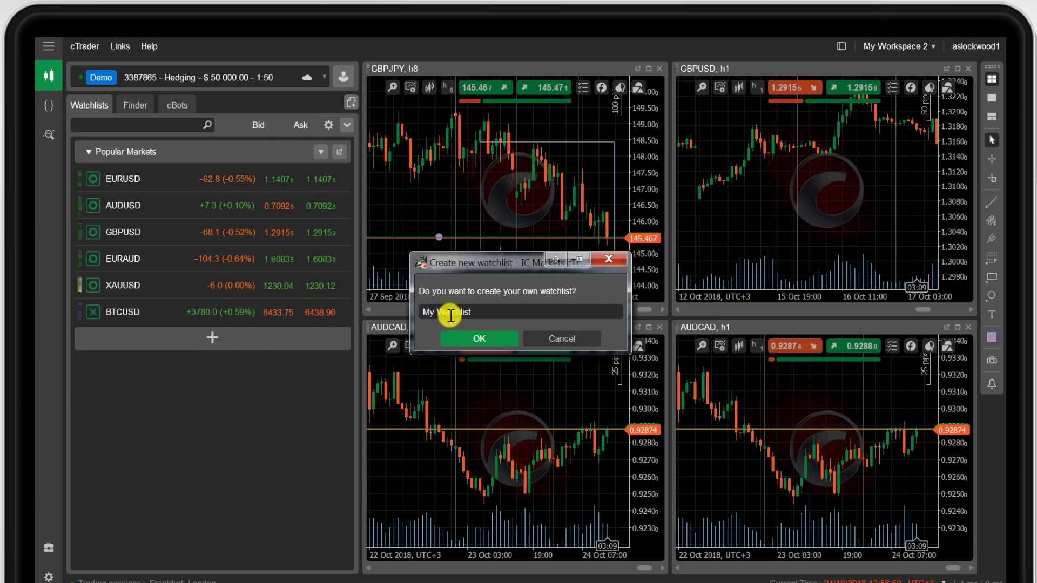
{"action": "left_click", "coordinate": [552, 339]}
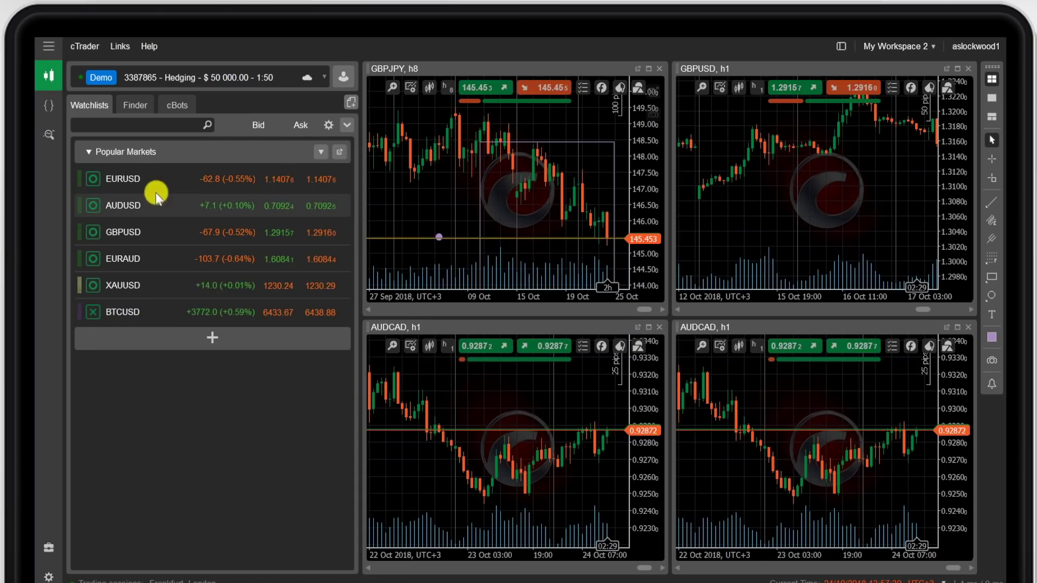
Open a new EURUSD market order and set its volume to 100 000.
{"action": "double_click", "coordinate": [120, 183]}
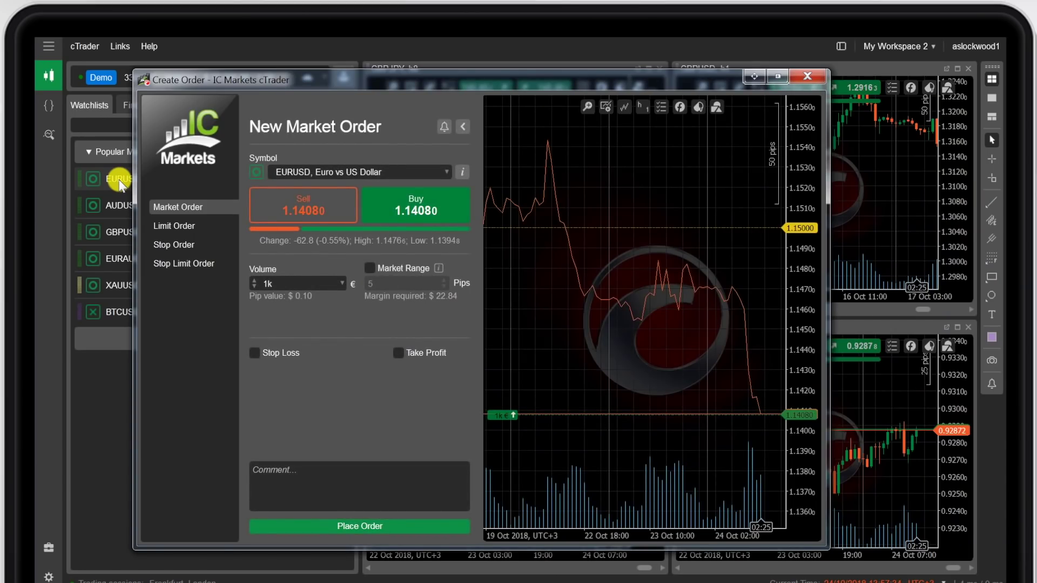
{"action": "mouse_move", "coordinate": [334, 285]}
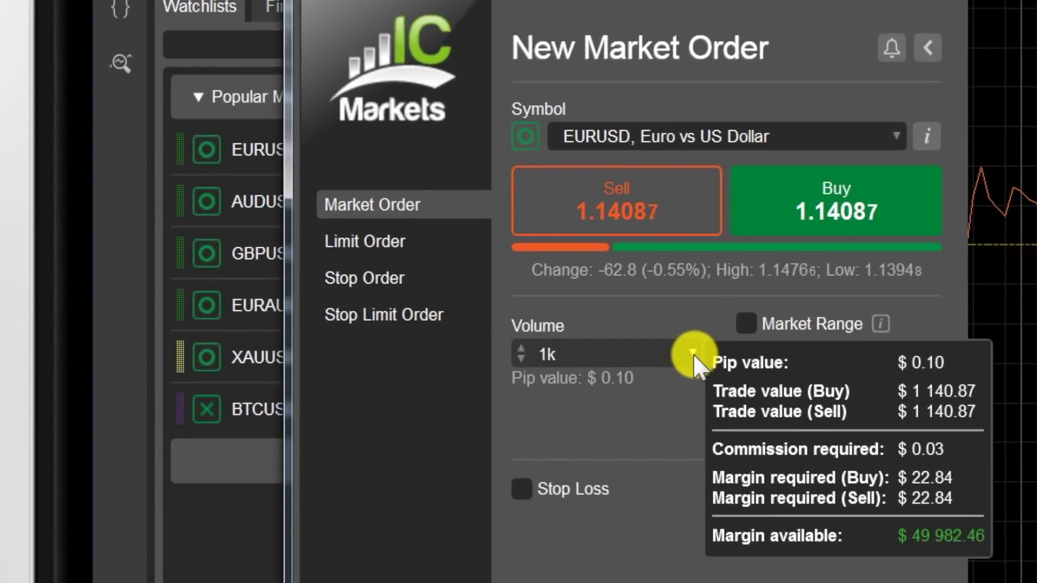
{"action": "left_click", "coordinate": [692, 354]}
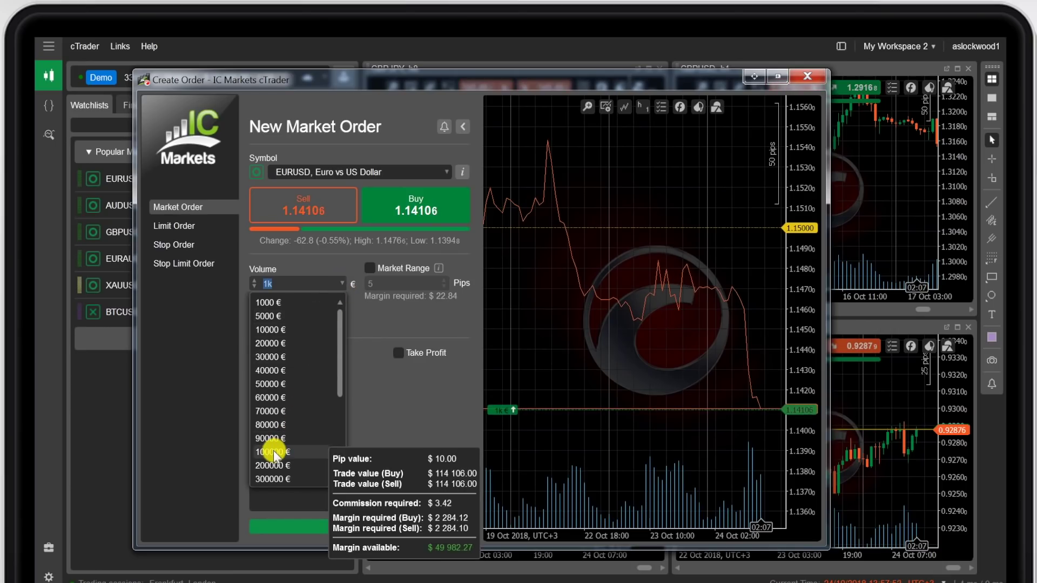
{"action": "left_click", "coordinate": [273, 452]}
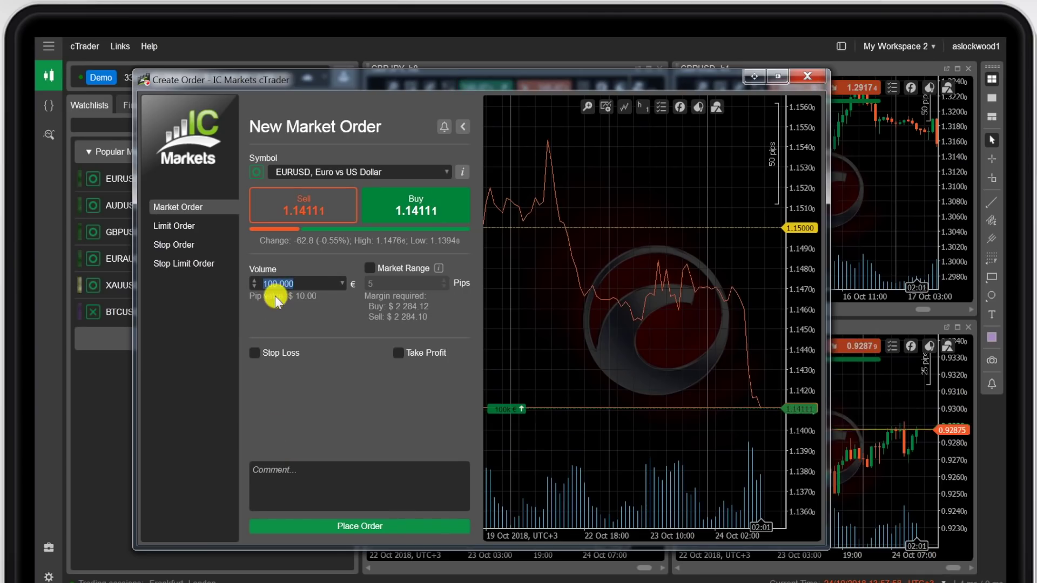
{"action": "mouse_move", "coordinate": [339, 295]}
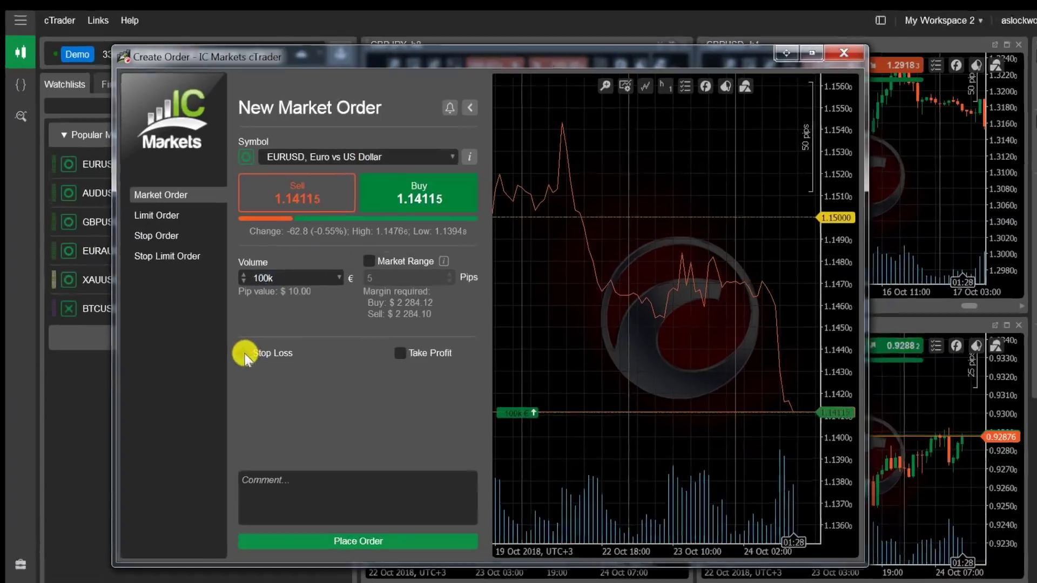
Add a 15-pip stop loss and take profit ($150 each) and lower the stop-loss price one step.
{"action": "left_click", "coordinate": [246, 355]}
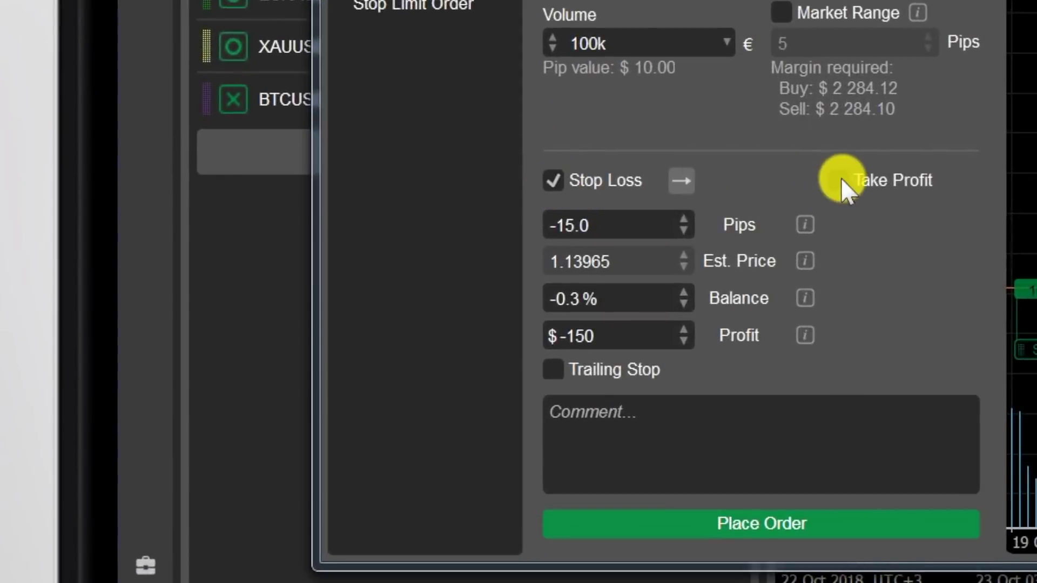
{"action": "left_click", "coordinate": [839, 180]}
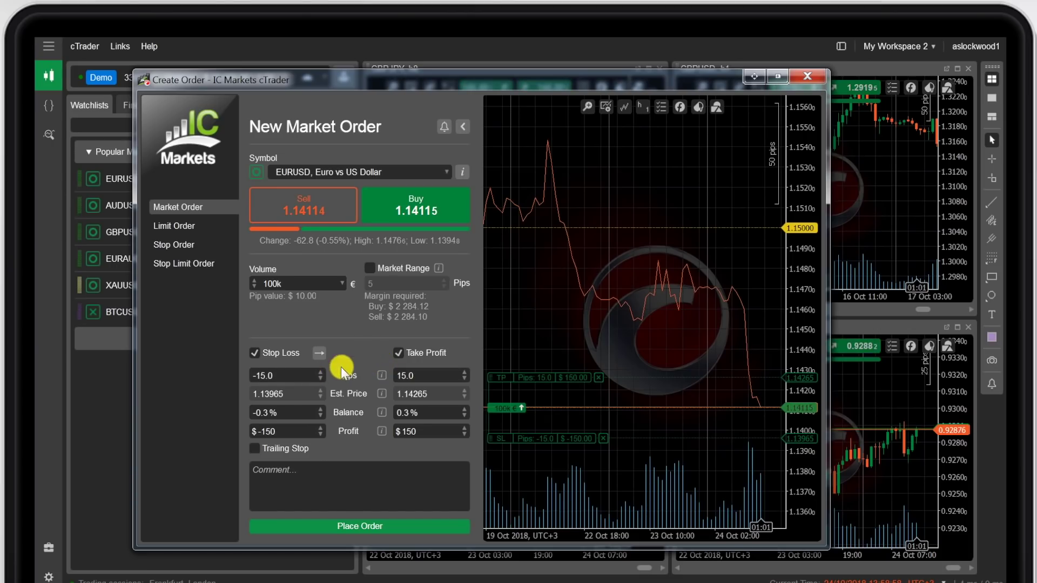
{"action": "left_click", "coordinate": [320, 395]}
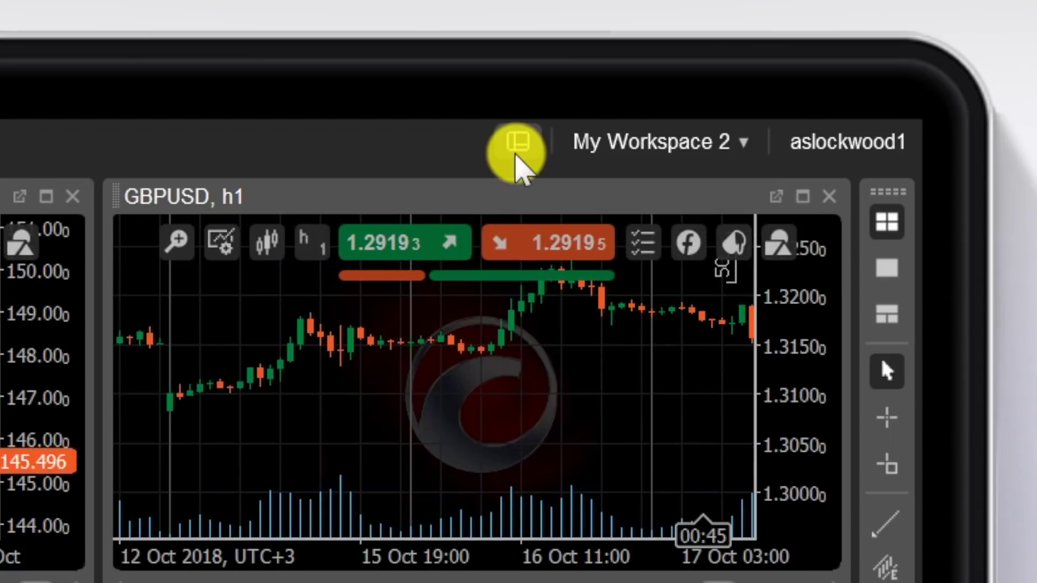
Switch to single tabbed chart mode and draw the GBPJPY chart as dots.
{"action": "left_click", "coordinate": [516, 157]}
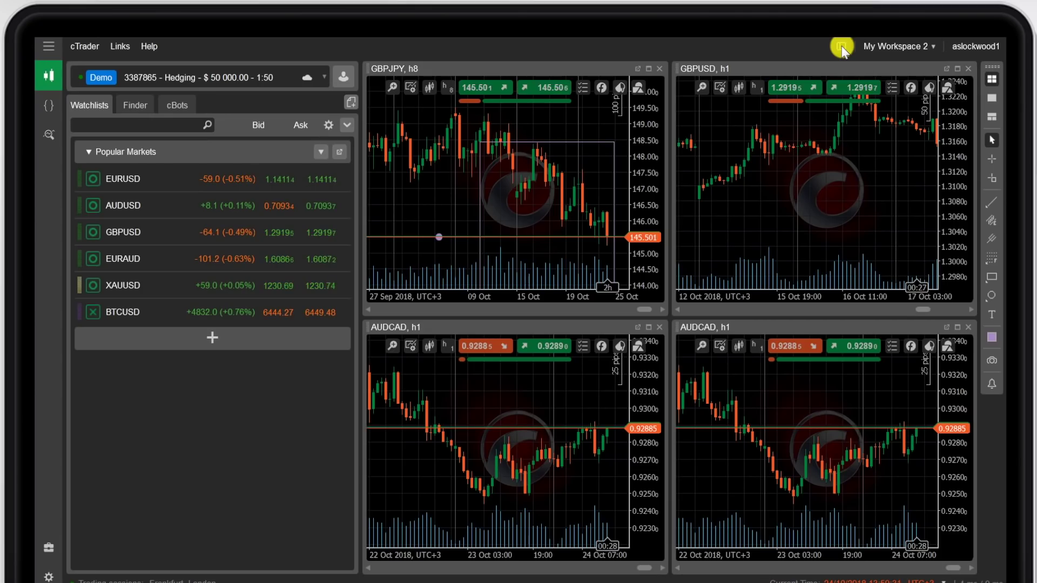
{"action": "left_click", "coordinate": [649, 69]}
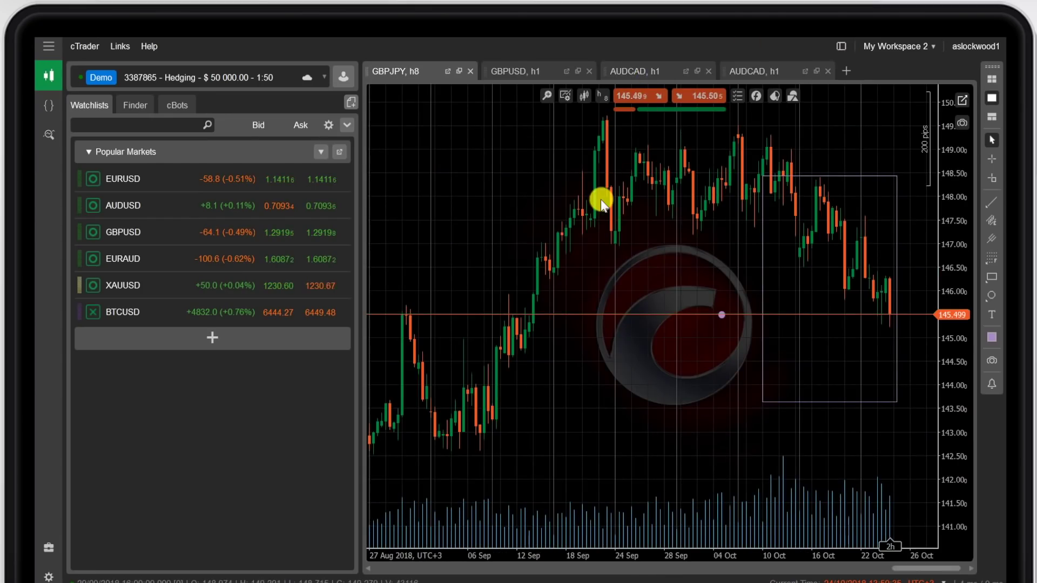
{"action": "left_click", "coordinate": [584, 96]}
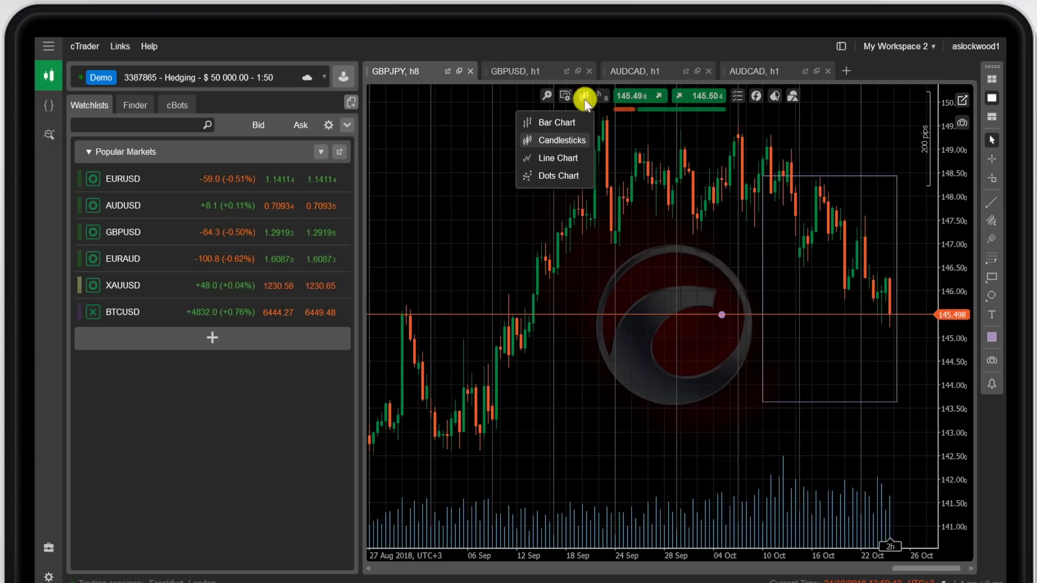
{"action": "left_click", "coordinate": [558, 175]}
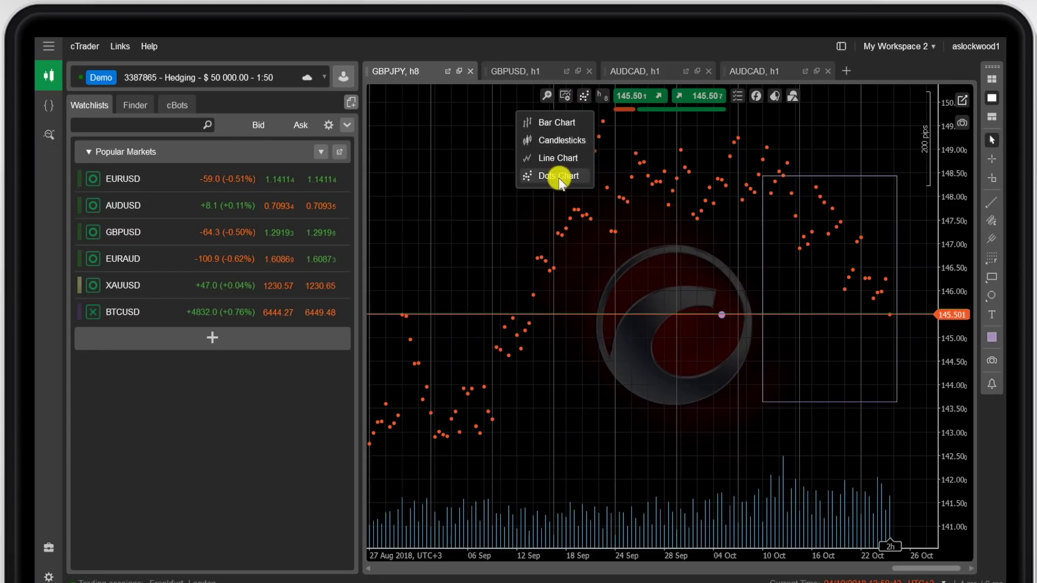
Restore candlesticks on GBPJPY and change its timeframe to 5 ticks, then 1 hour.
{"action": "left_click", "coordinate": [585, 98]}
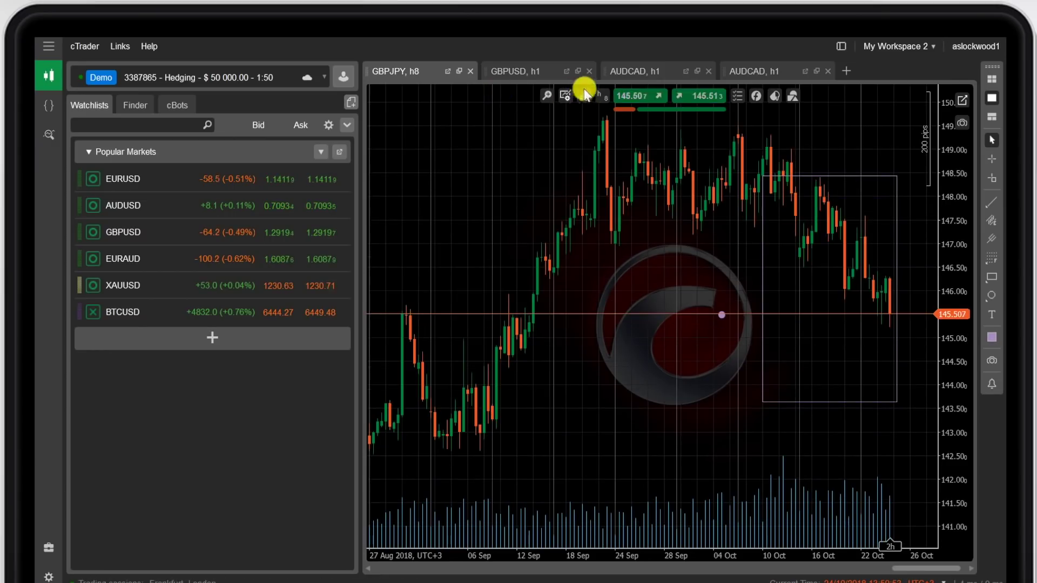
{"action": "left_click", "coordinate": [601, 99]}
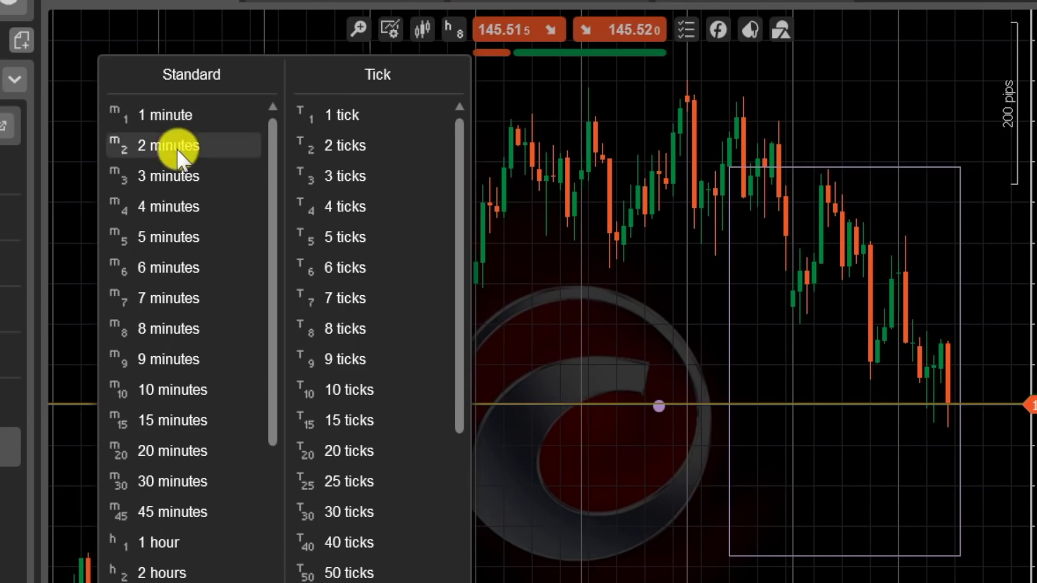
{"action": "scroll", "coordinate": [278, 427], "scroll_direction": "down", "scroll_amount": 1}
{"action": "scroll", "coordinate": [278, 427], "scroll_direction": "down", "scroll_amount": 3}
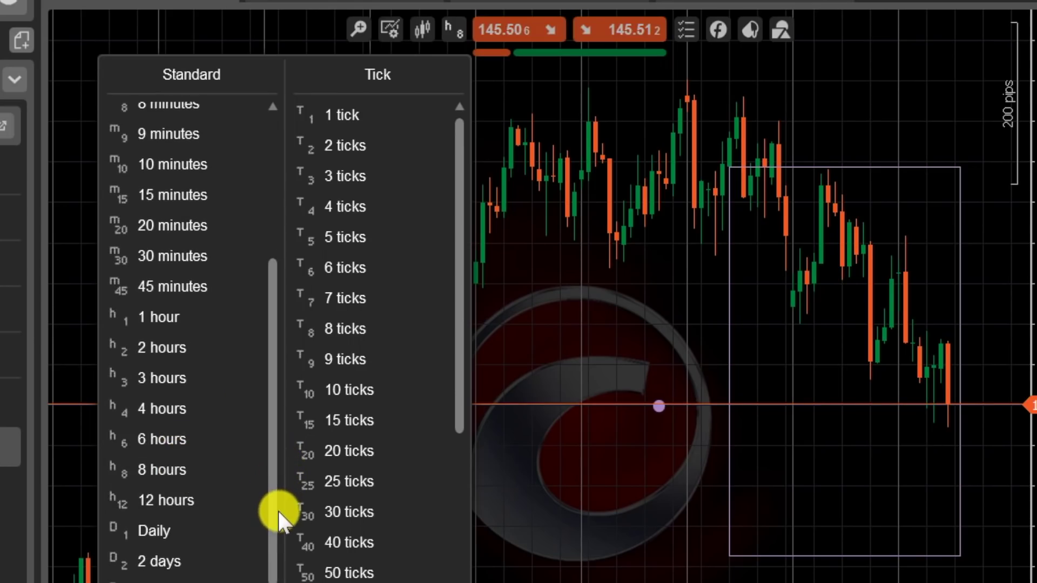
{"action": "mouse_move", "coordinate": [278, 523]}
{"action": "left_mouse_down"}
{"action": "mouse_move", "coordinate": [282, 422]}
{"action": "mouse_move", "coordinate": [263, 535]}
{"action": "left_mouse_up"}
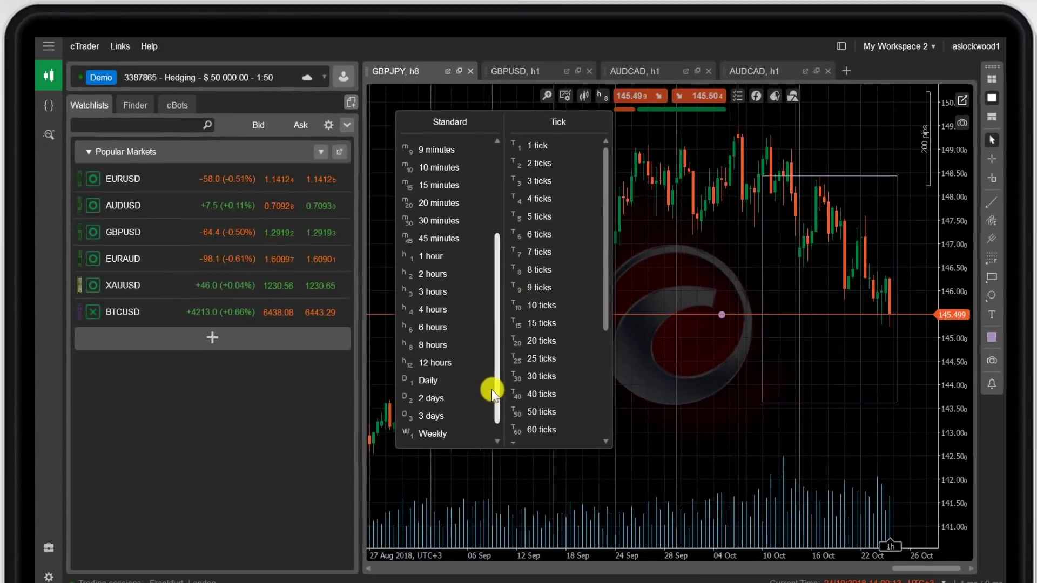
{"action": "left_click_drag", "start_coordinate": [491, 390], "coordinate": [493, 325]}
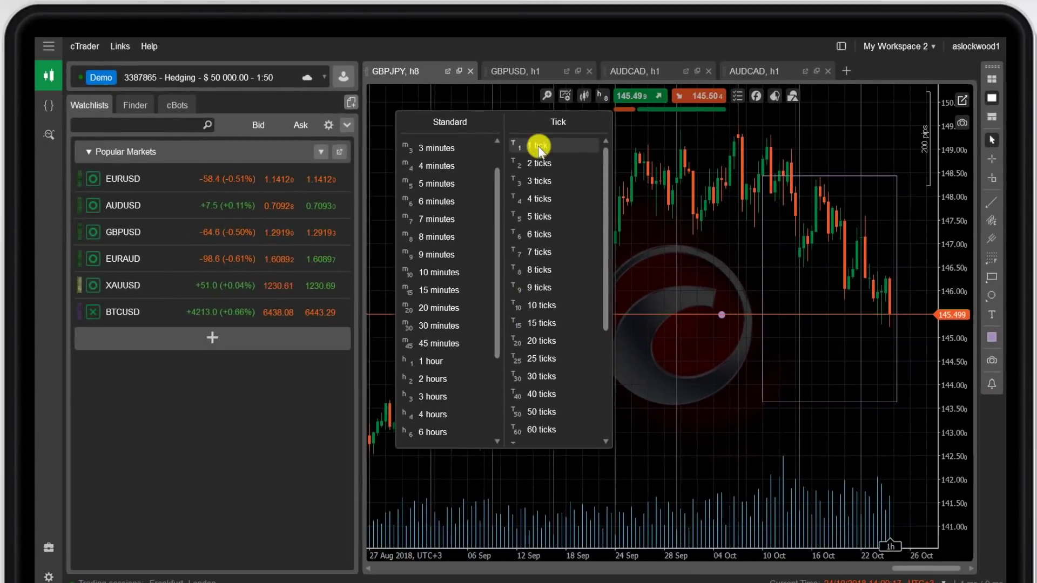
{"action": "left_click", "coordinate": [545, 218]}
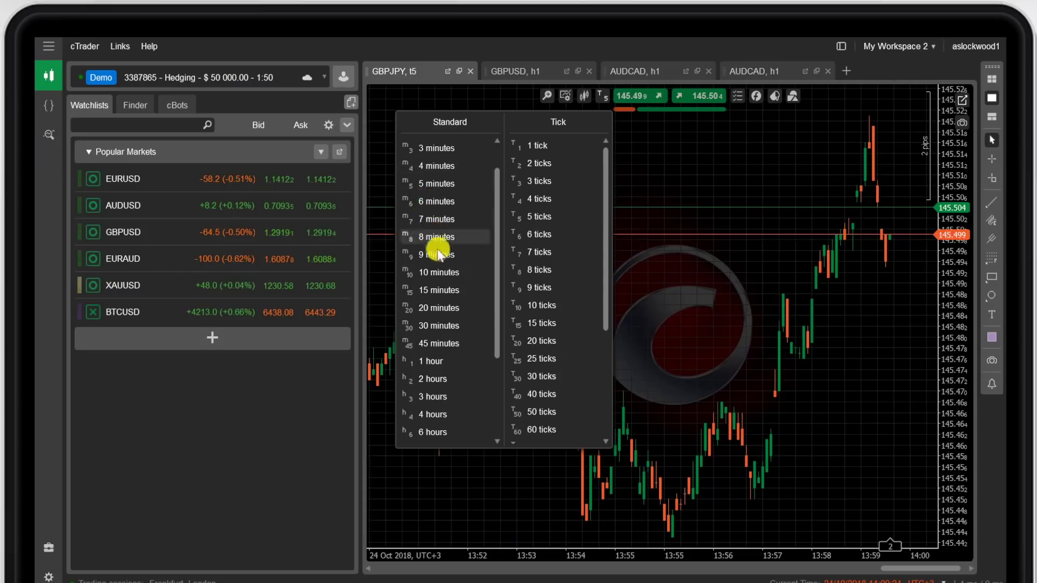
{"action": "left_click", "coordinate": [435, 361]}
{"action": "mouse_move", "coordinate": [668, 112]}
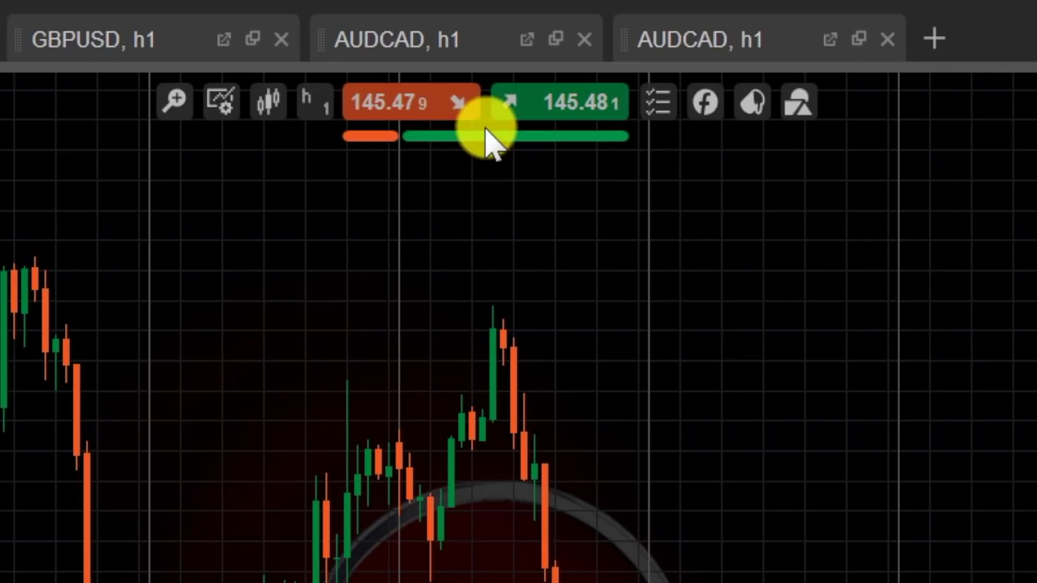
{"action": "mouse_move", "coordinate": [477, 141]}
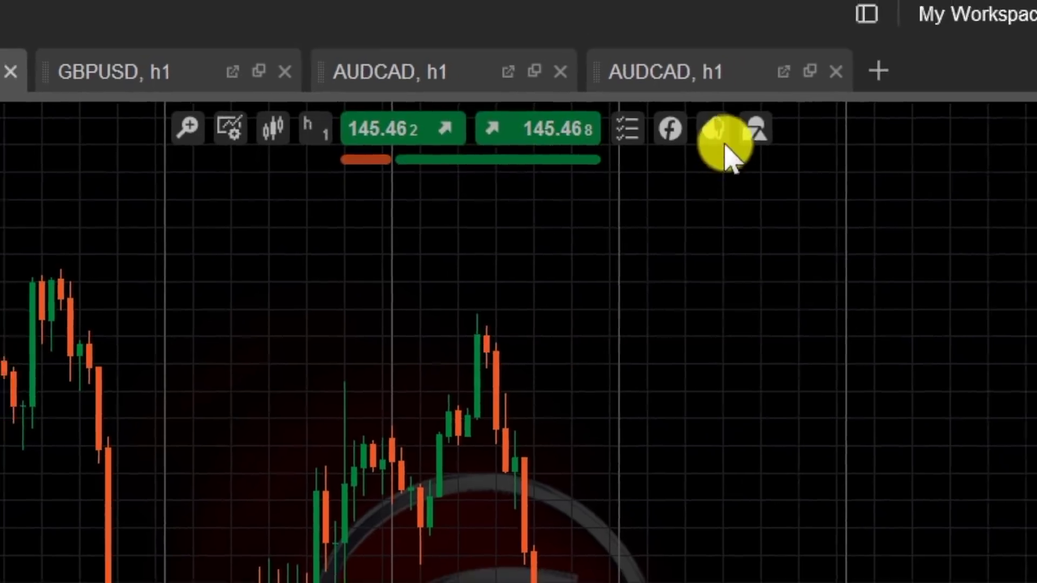
Look through the chart colour options, the drawings list, and the Line and Fibonacci tools.
{"action": "left_click", "coordinate": [753, 104]}
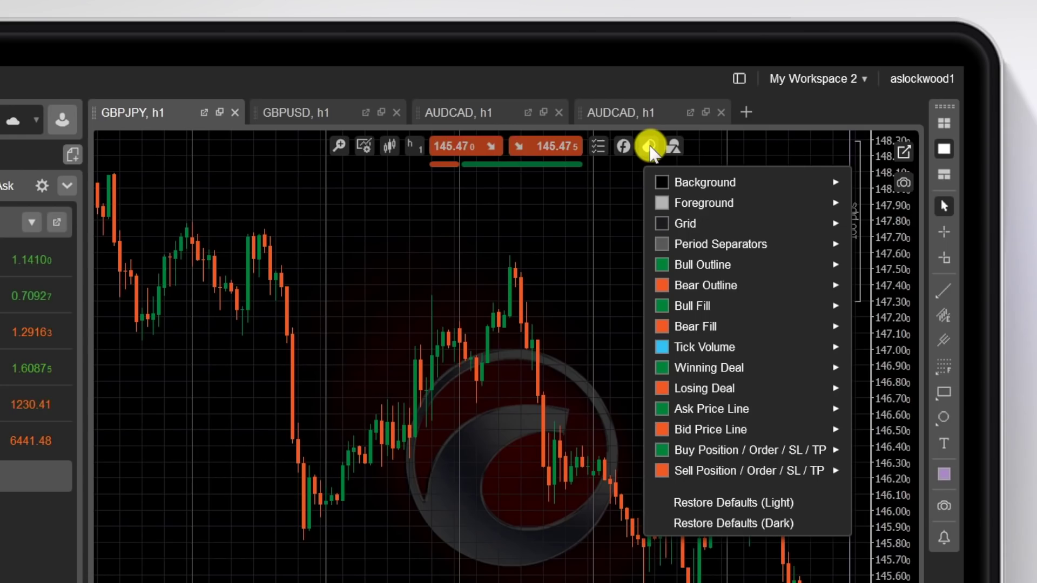
{"action": "left_click", "coordinate": [673, 146]}
{"action": "left_click", "coordinate": [823, 230]}
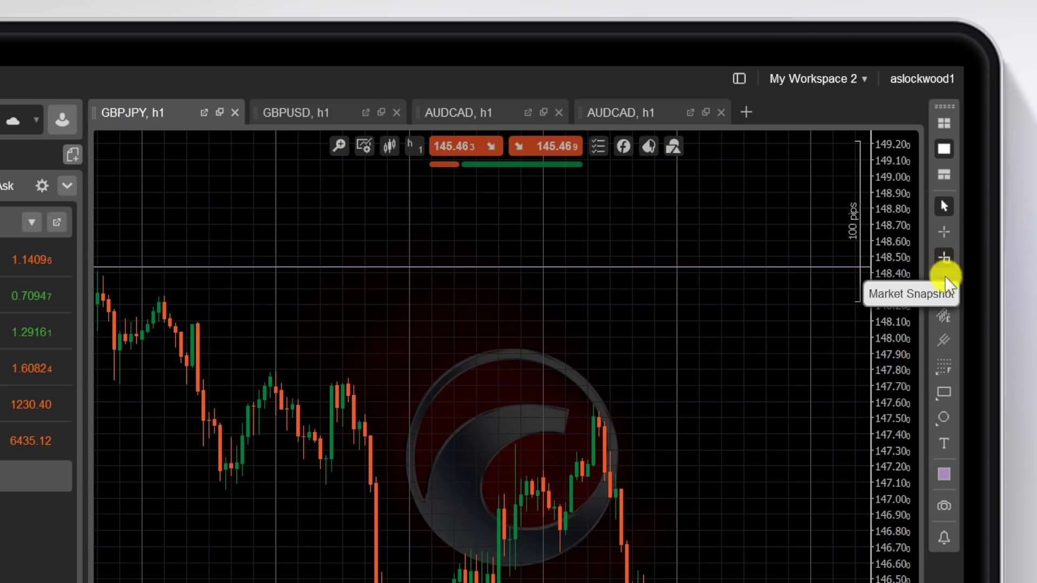
{"action": "mouse_move", "coordinate": [946, 293]}
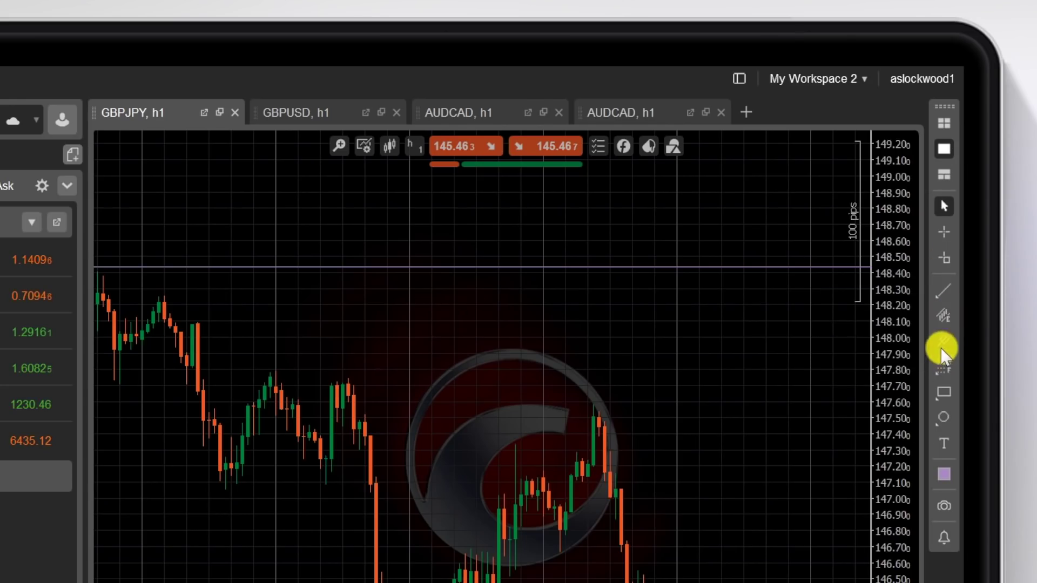
{"action": "mouse_move", "coordinate": [948, 365]}
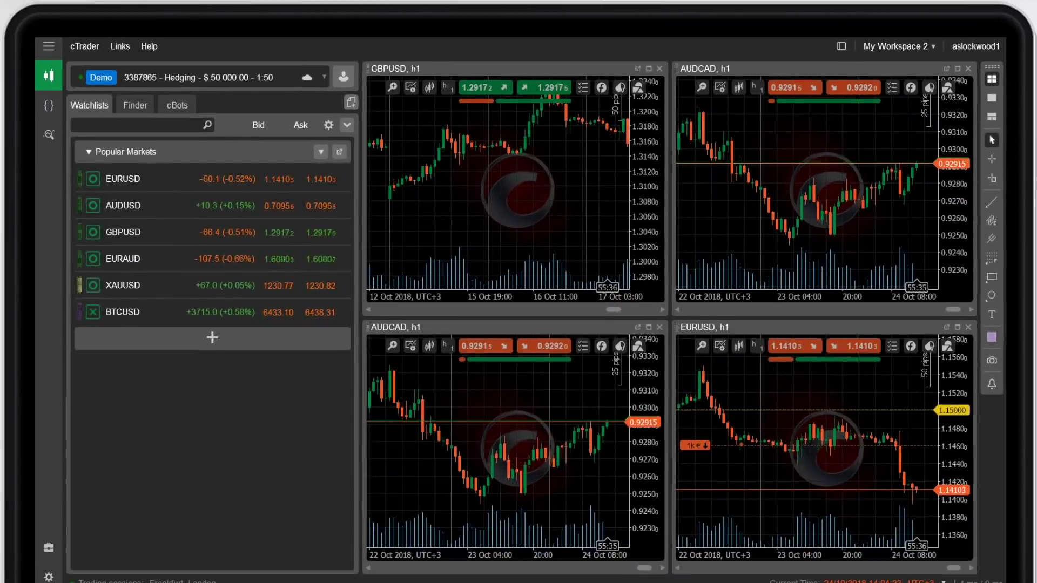
Detach the GBPUSD chart into a floating window, then shrink and reposition it.
{"action": "left_click", "coordinate": [723, 84]}
{"action": "left_click", "coordinate": [651, 93]}
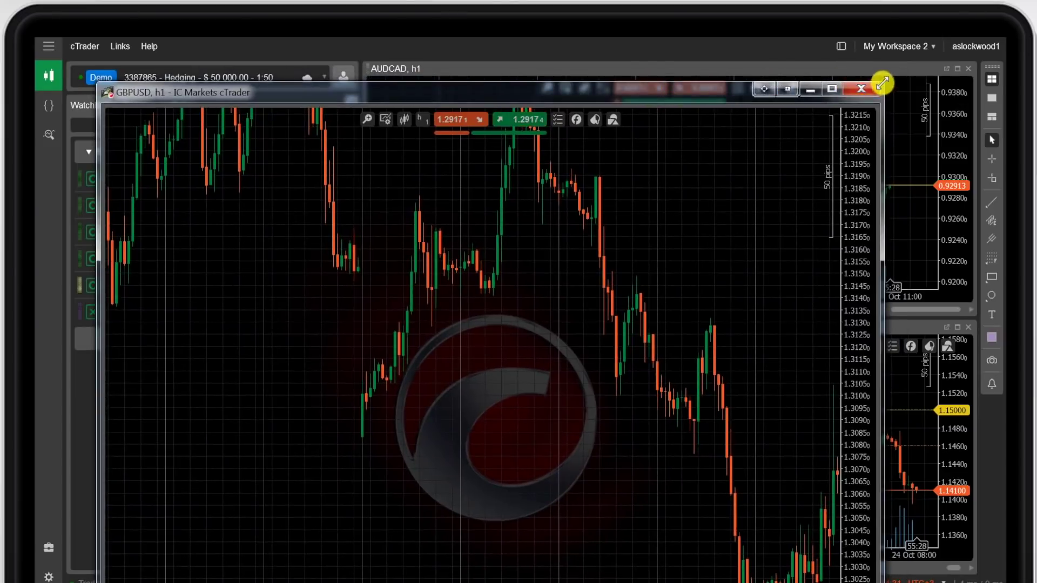
{"action": "left_click_drag", "start_coordinate": [882, 83], "coordinate": [626, 251]}
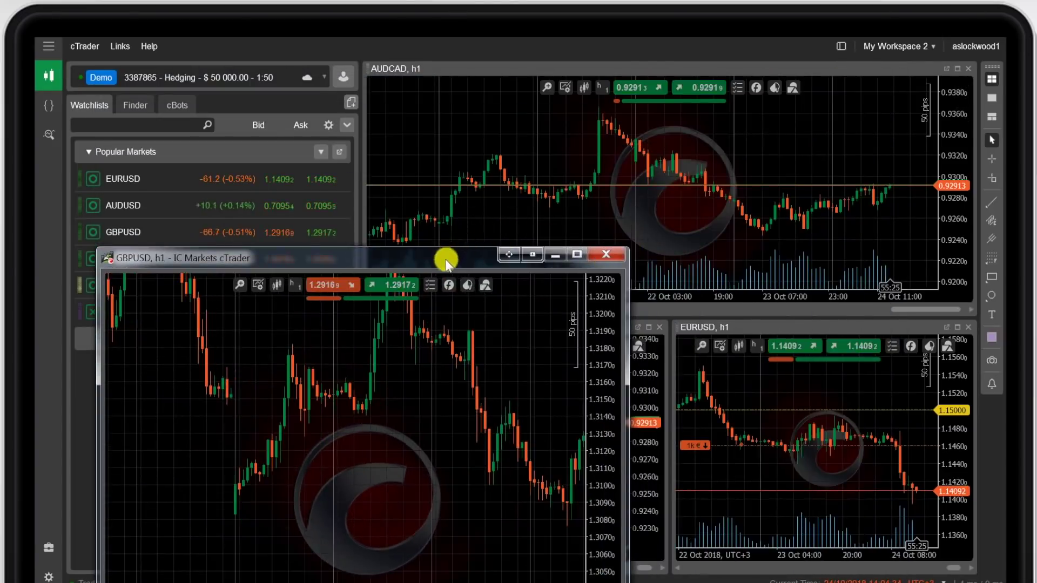
{"action": "left_click_drag", "start_coordinate": [449, 251], "coordinate": [398, 48]}
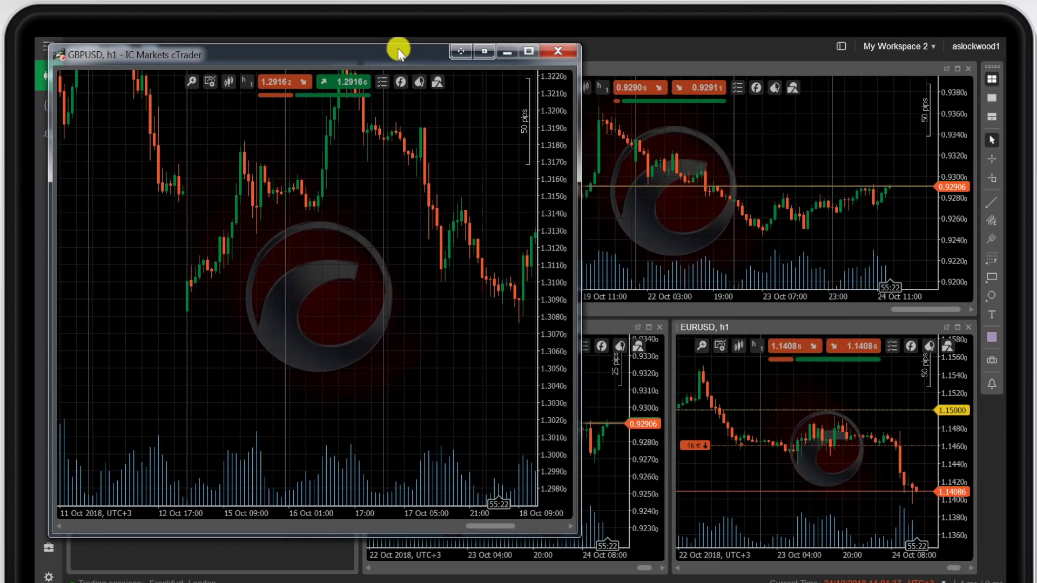
{"action": "left_click_drag", "start_coordinate": [398, 48], "coordinate": [398, 49]}
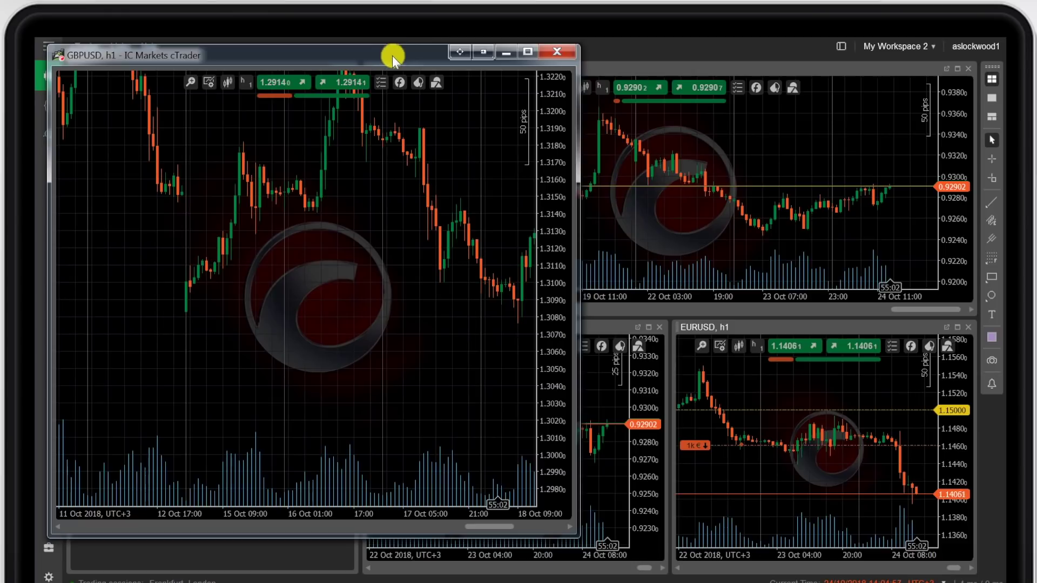
{"action": "left_click_drag", "start_coordinate": [393, 56], "coordinate": [463, 93]}
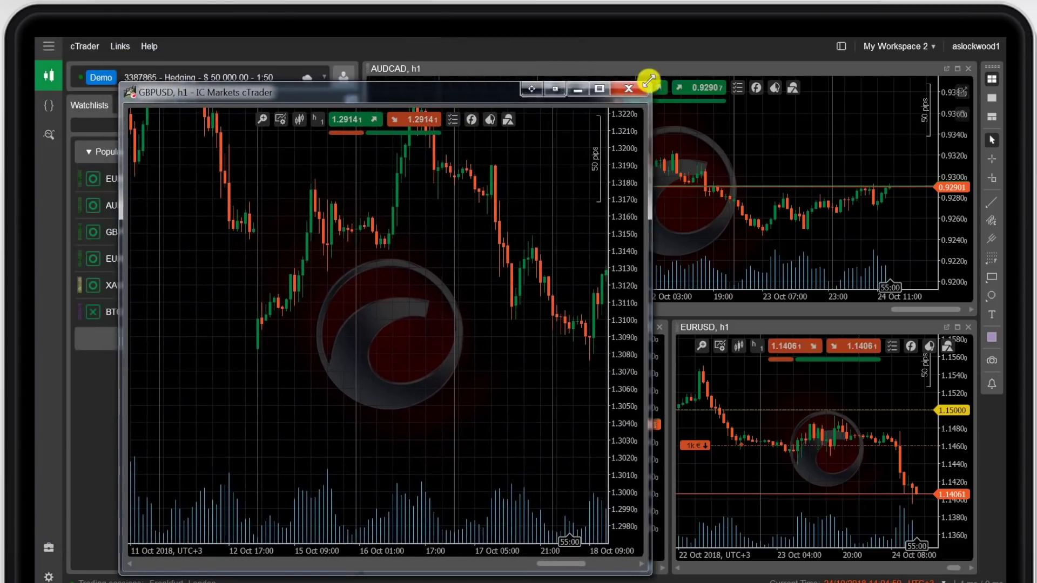
{"action": "left_click_drag", "start_coordinate": [648, 81], "coordinate": [527, 186]}
{"action": "left_click_drag", "start_coordinate": [369, 193], "coordinate": [303, 51]}
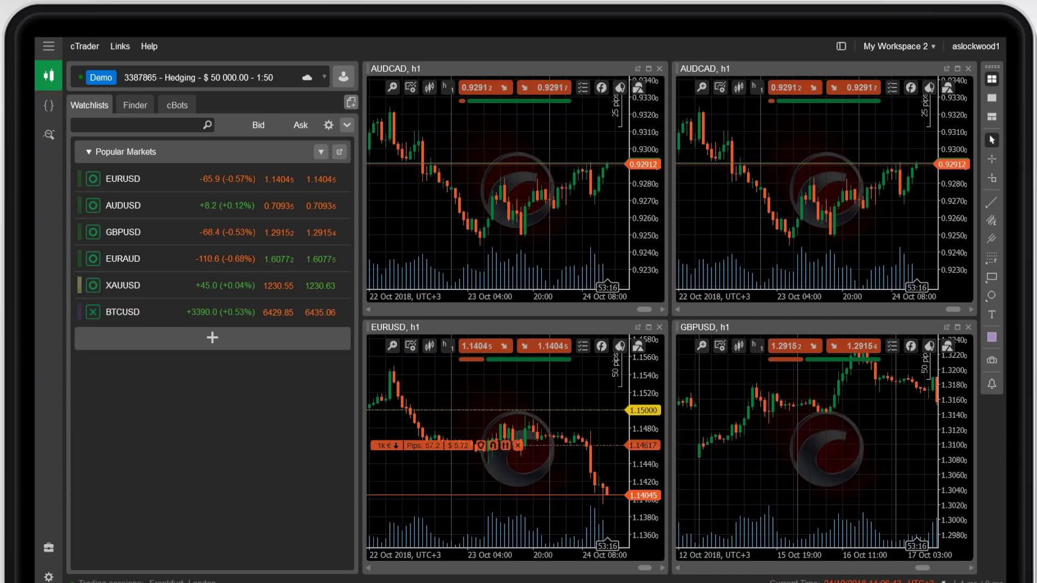
Show the Positions panel and open Advanced Protection for the EURUSD sell position.
{"action": "left_click", "coordinate": [840, 46]}
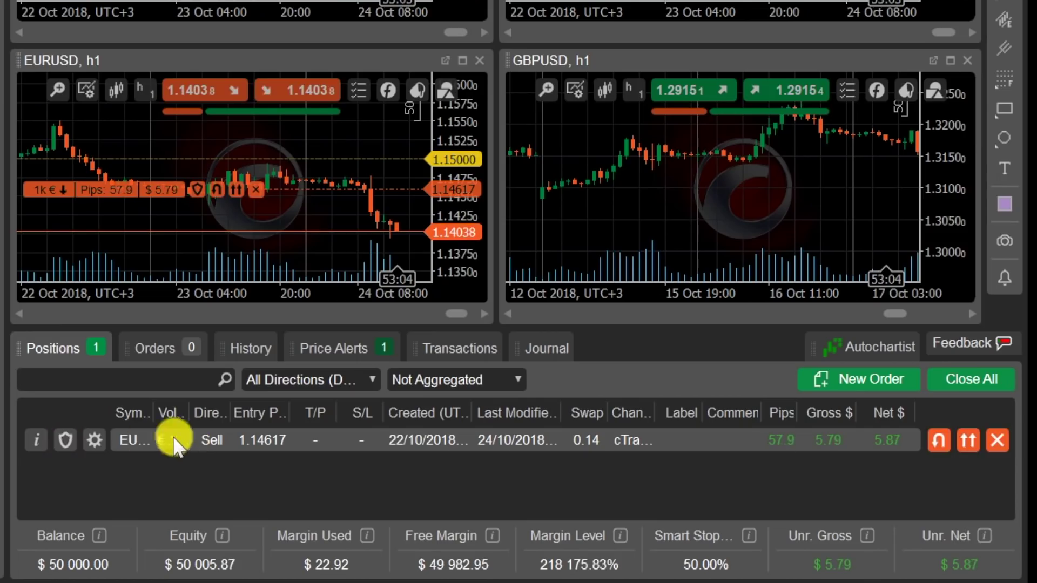
{"action": "left_click", "coordinate": [63, 439]}
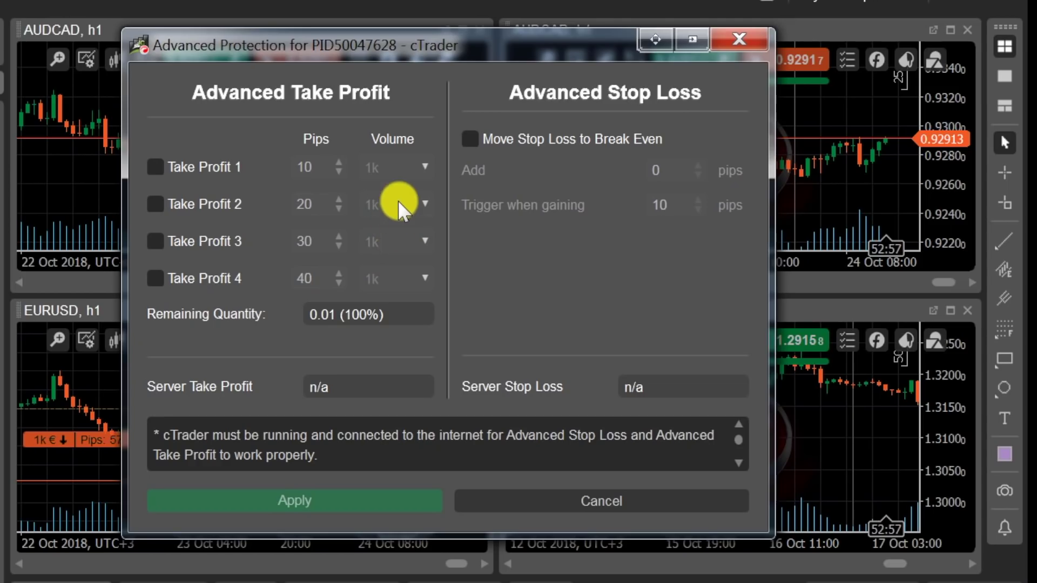
Enable take-profit levels 1 through 4 for the EURUSD sell position.
{"action": "left_click", "coordinate": [156, 166]}
{"action": "left_click", "coordinate": [156, 205]}
{"action": "left_click", "coordinate": [155, 241]}
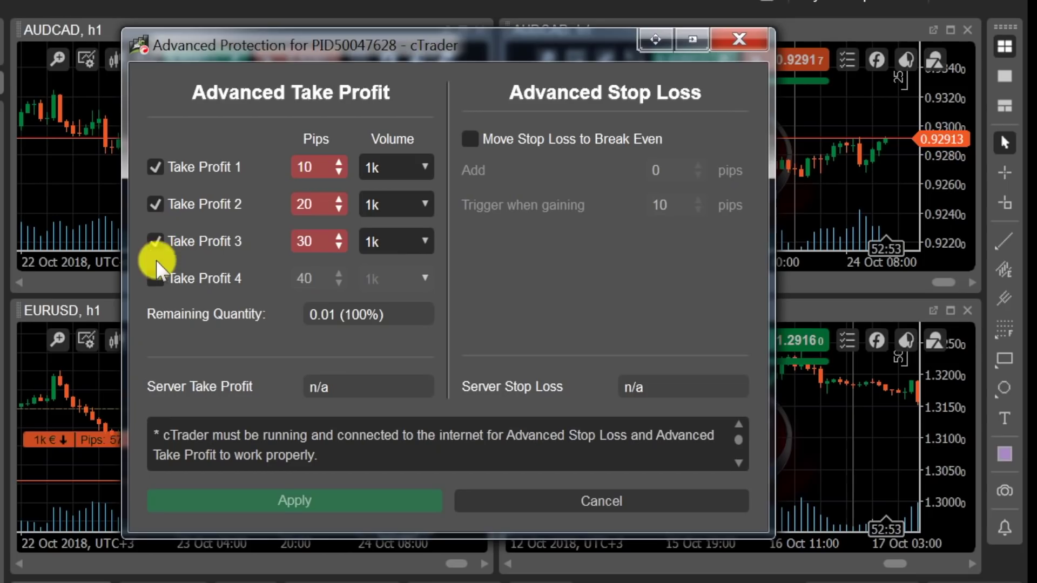
{"action": "left_click", "coordinate": [155, 277]}
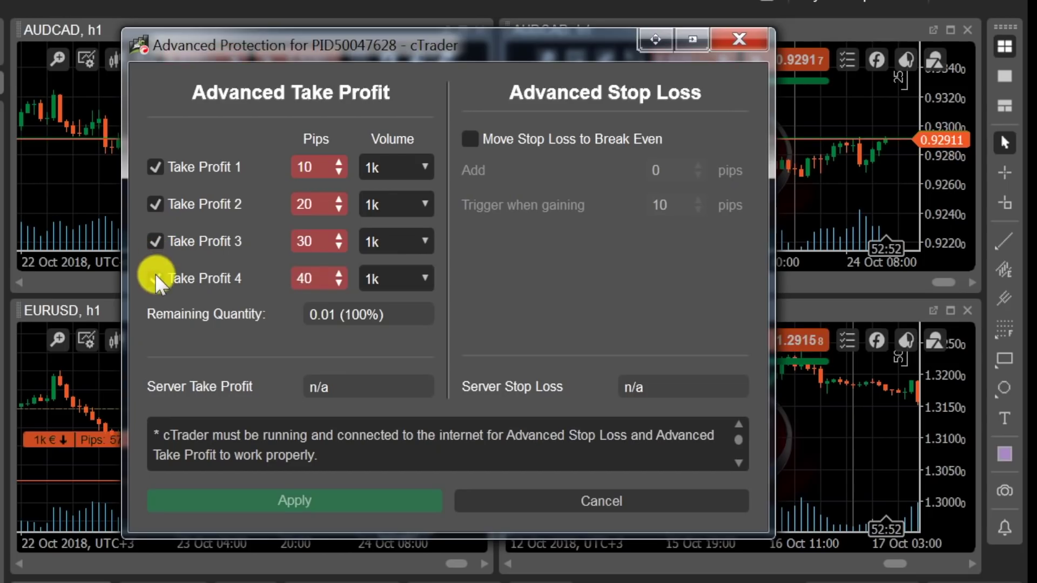
Set the first three take-profit volumes to 50000, 20000 and 20000.
{"action": "left_click", "coordinate": [426, 165]}
{"action": "left_click", "coordinate": [394, 320]}
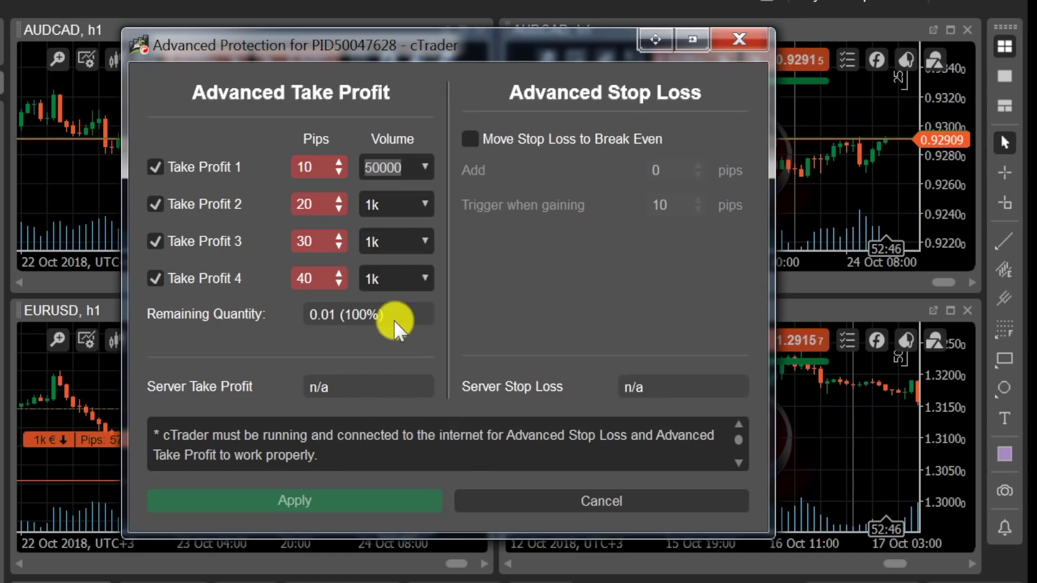
{"action": "left_click", "coordinate": [425, 205]}
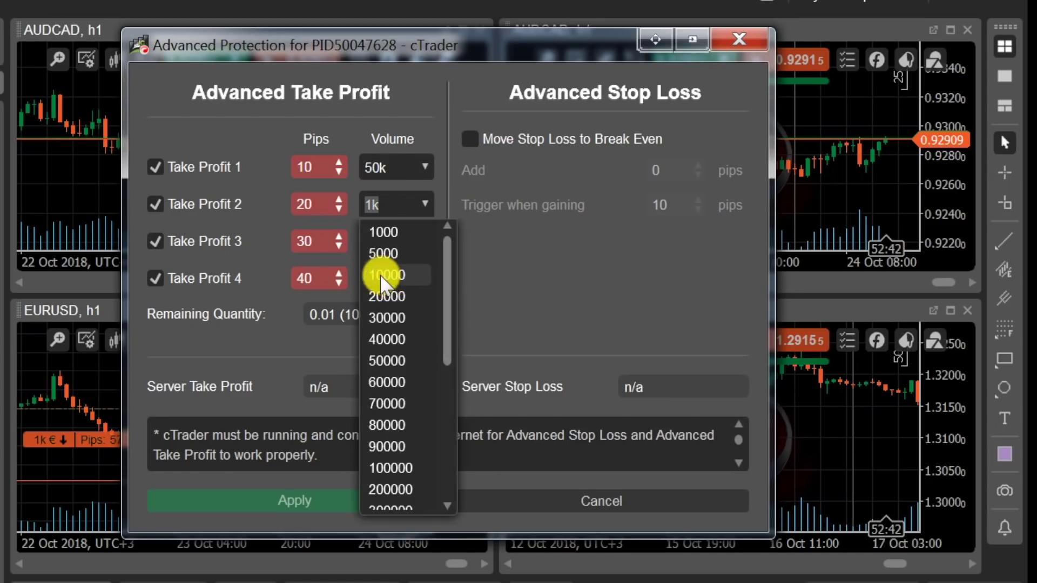
{"action": "left_click", "coordinate": [388, 296]}
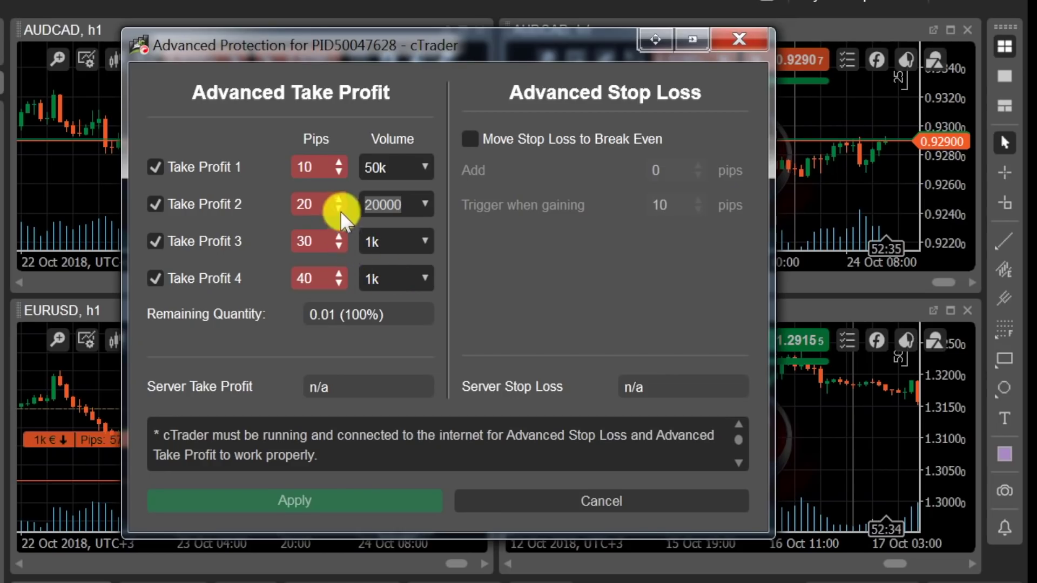
{"action": "left_click", "coordinate": [426, 242]}
{"action": "left_click", "coordinate": [394, 336]}
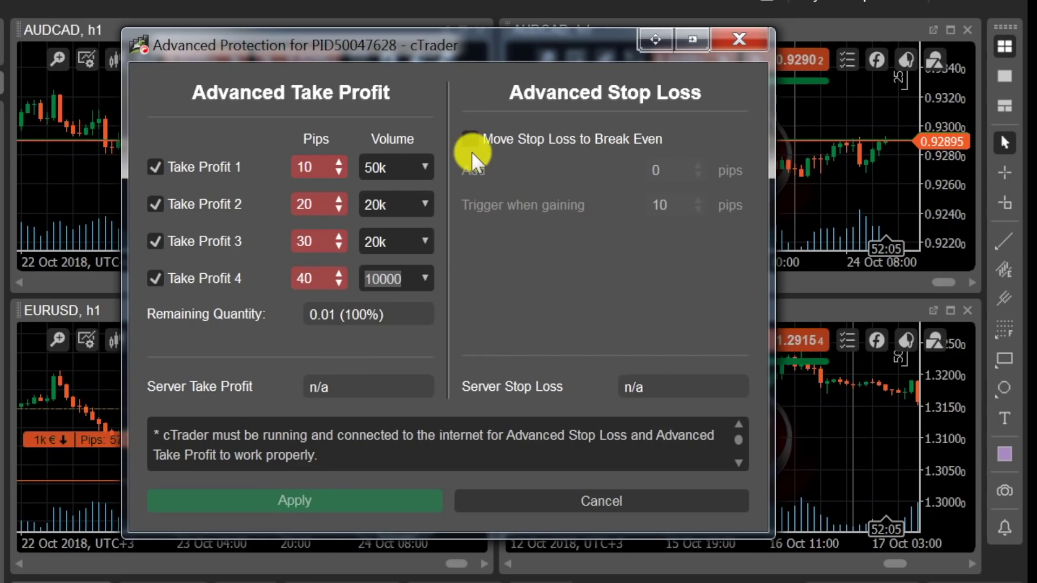
{"action": "mouse_move", "coordinate": [473, 144]}
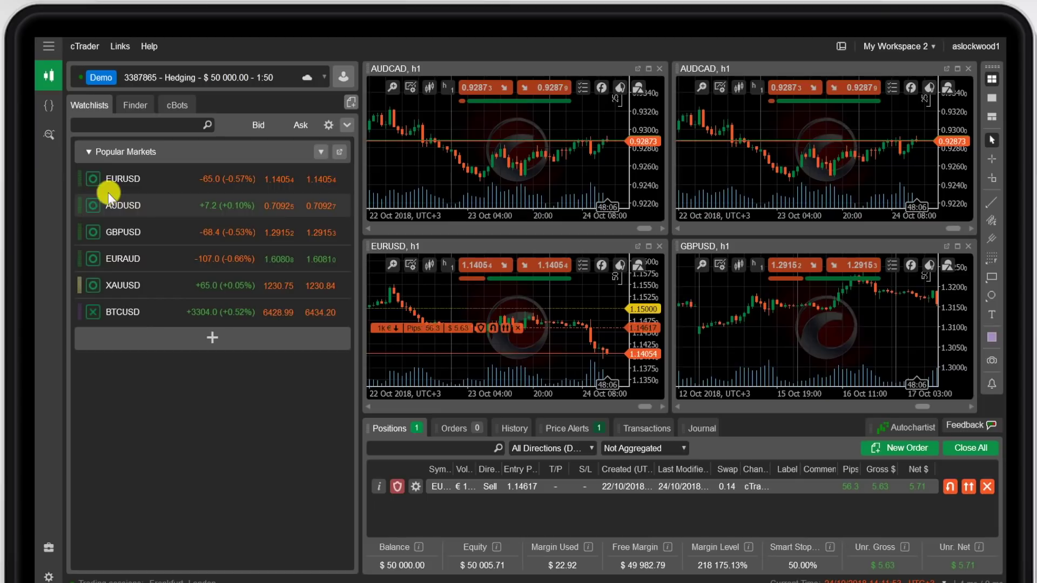
{"action": "right_click", "coordinate": [93, 182]}
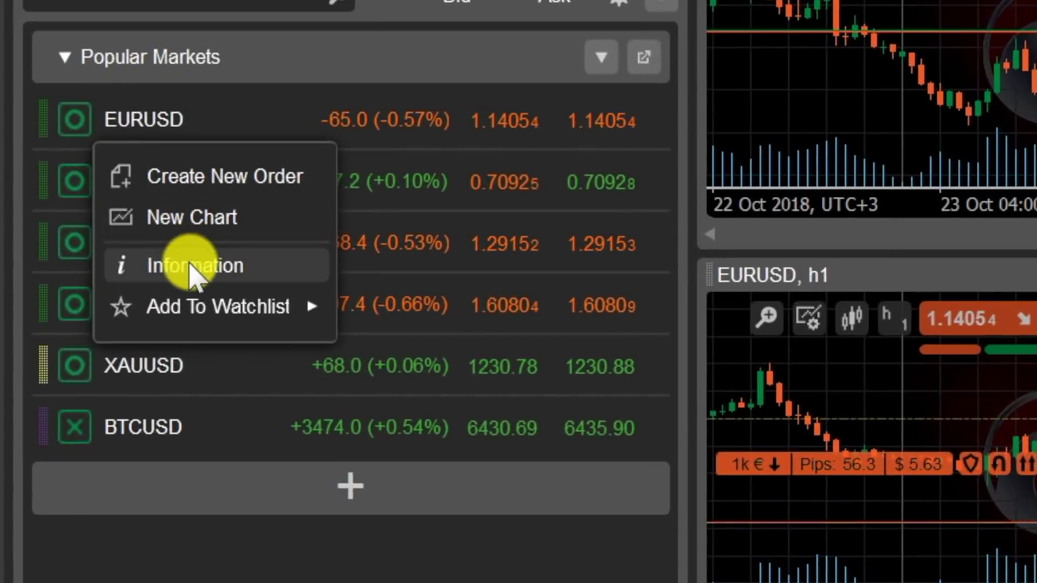
{"action": "left_click", "coordinate": [216, 266]}
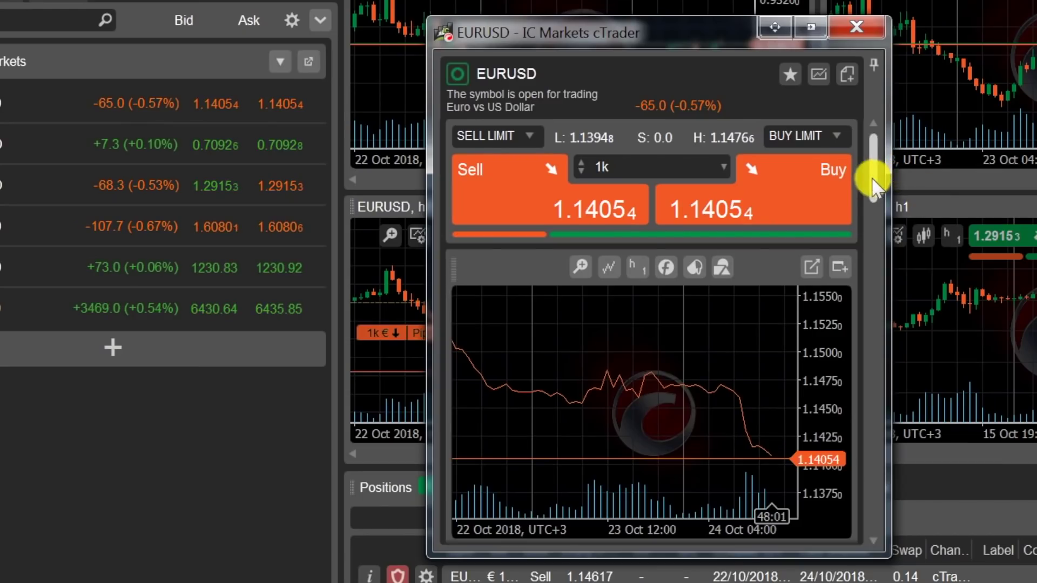
{"action": "left_click_drag", "start_coordinate": [876, 174], "coordinate": [854, 292]}
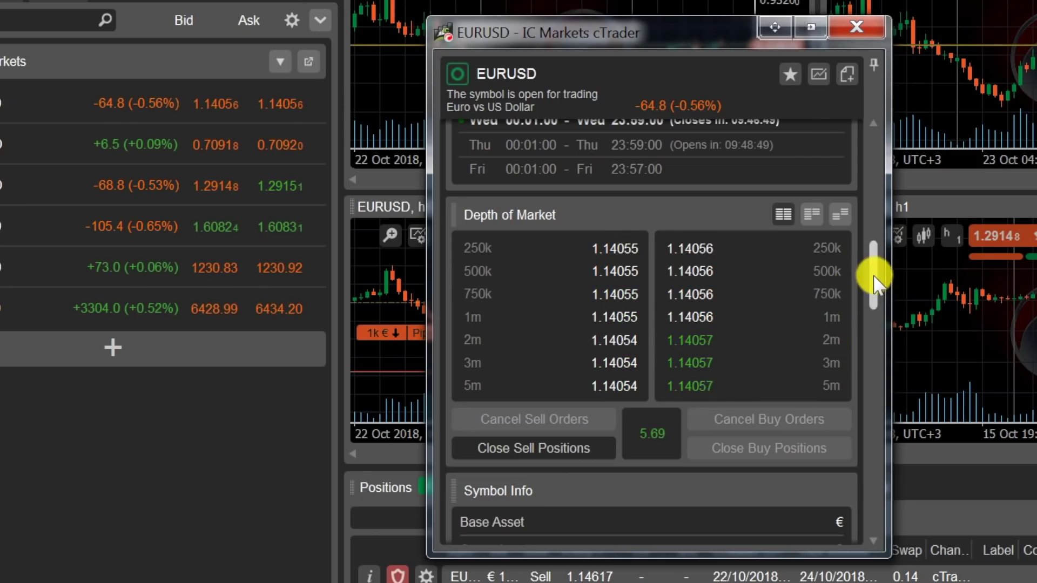
{"action": "mouse_move", "coordinate": [873, 275]}
{"action": "left_mouse_down"}
{"action": "mouse_move", "coordinate": [873, 312]}
{"action": "mouse_move", "coordinate": [874, 268]}
{"action": "left_mouse_up"}
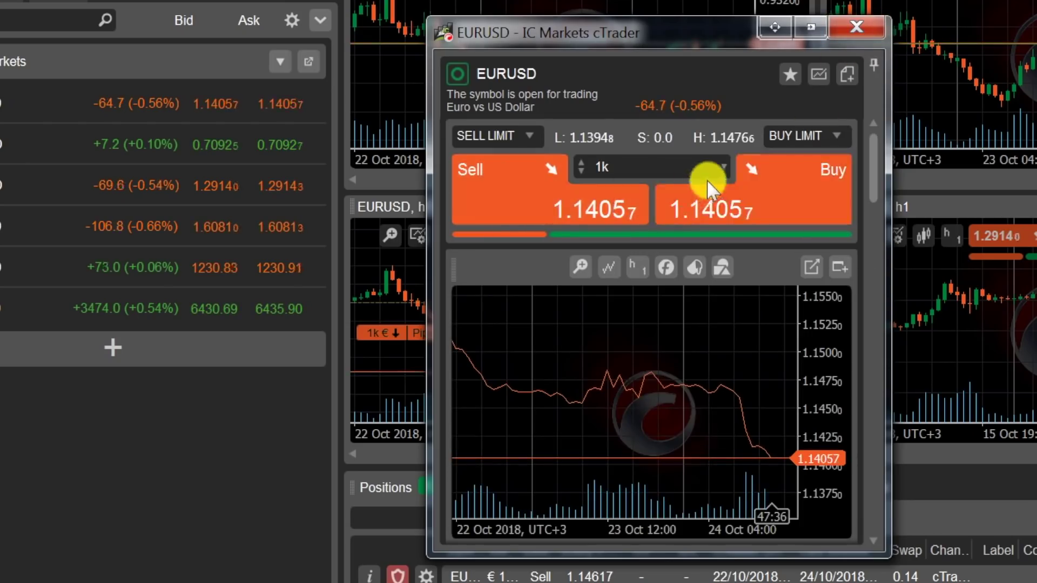
{"action": "left_click", "coordinate": [722, 168]}
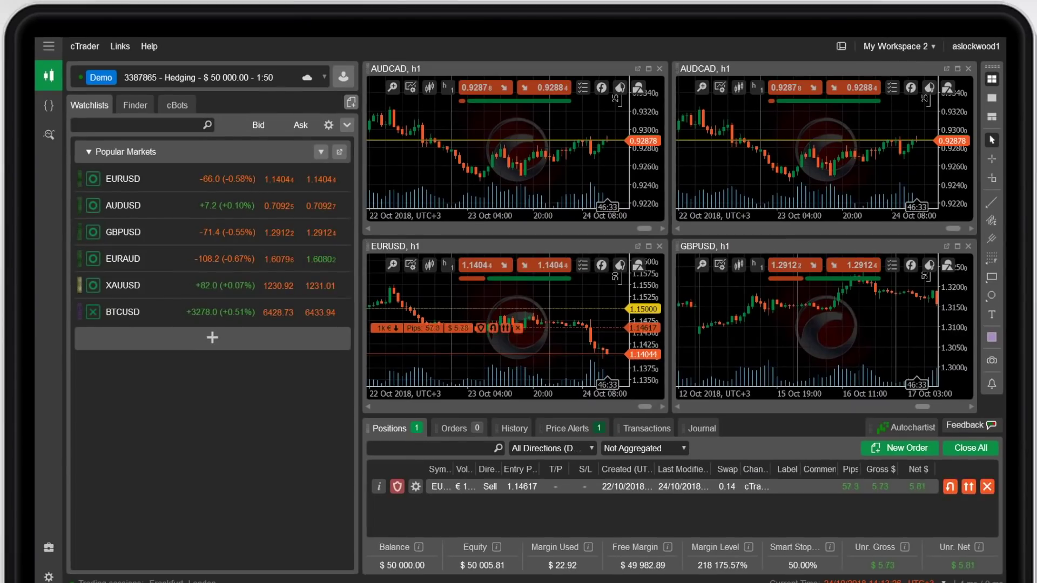
Show the cBots tab listing the nine sample cBots.
{"action": "left_click", "coordinate": [177, 111]}
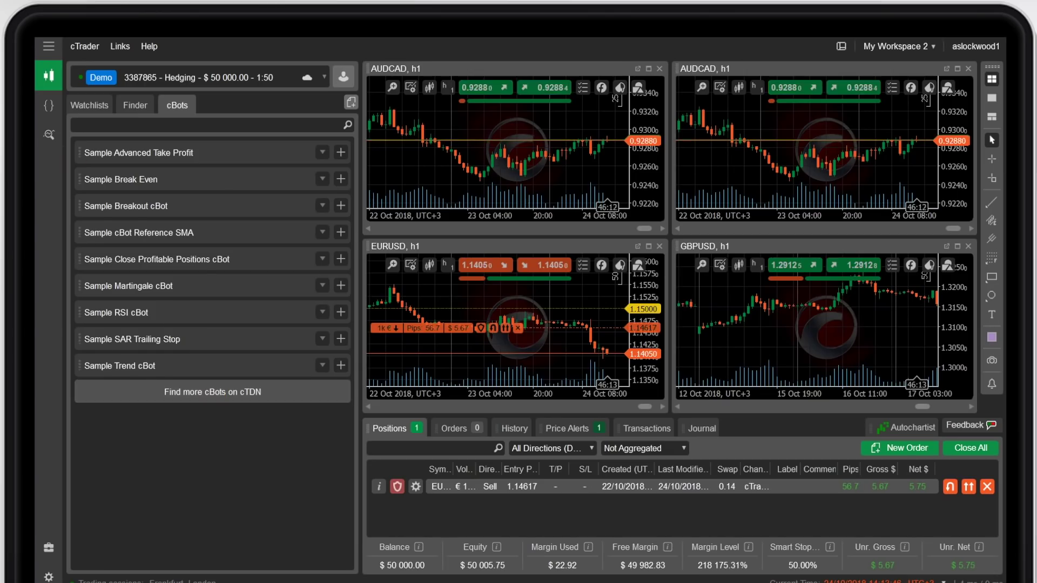
Scroll down the ctrader.com cBots library, past cards like Trend Hunter 3.0 and cMAM 2.5.6.3.
{"action": "scroll", "coordinate": [659, 336], "scroll_direction": "down", "scroll_amount": 7}
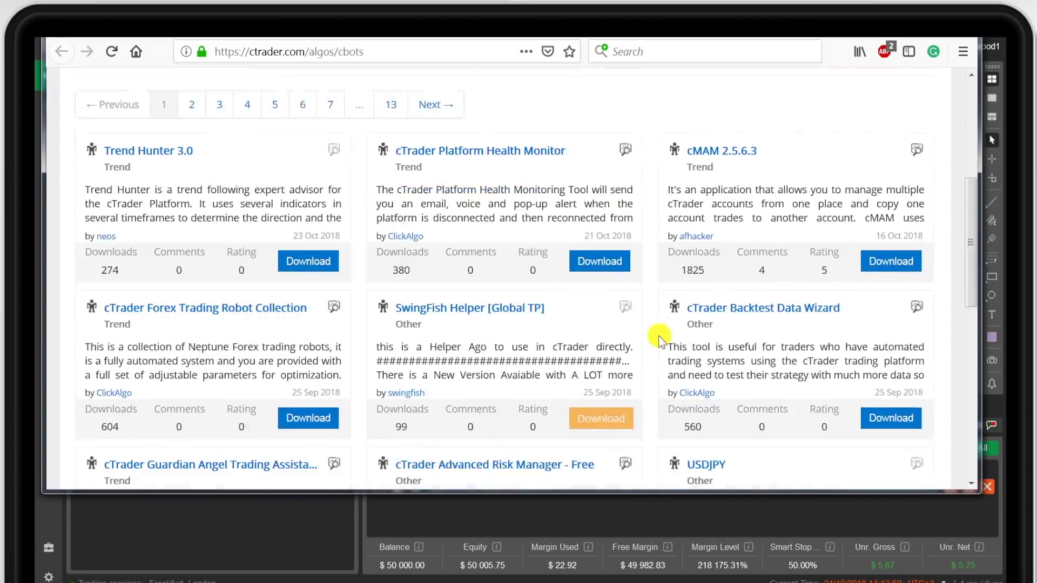